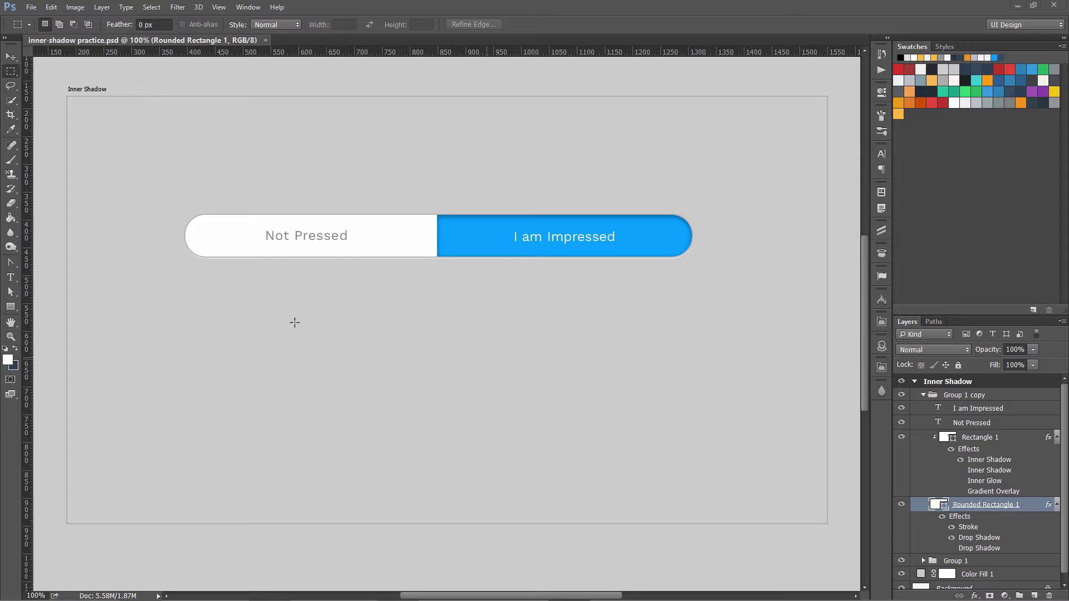
- Create a 1366 × 700 px RGB document with transparent background at 72 pixels/inch and fill its layer with white
left_click(27, 14)
left_click(34, 20)
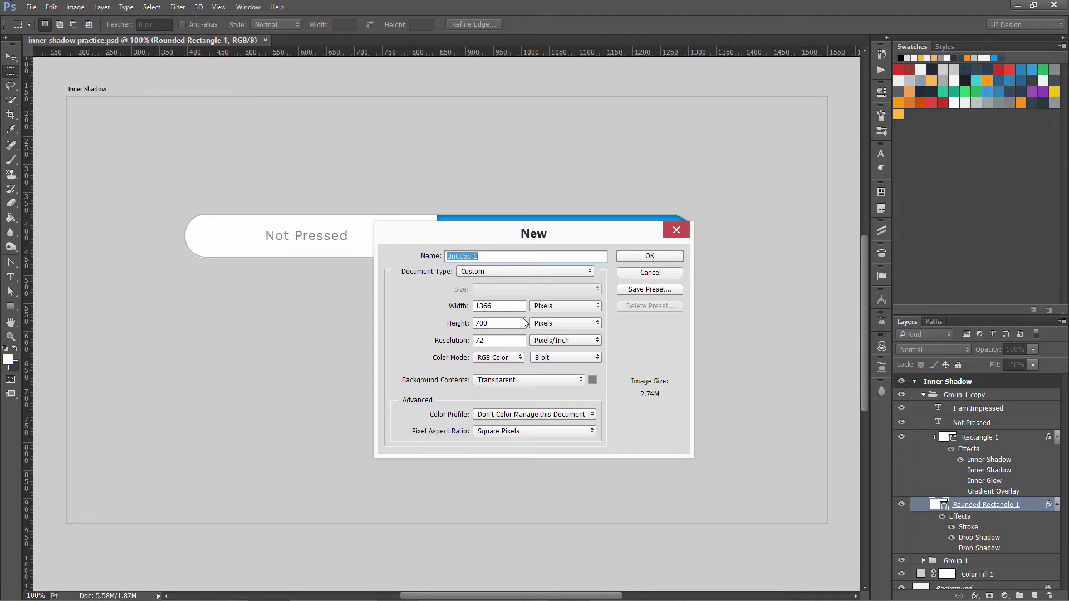
left_click(640, 257)
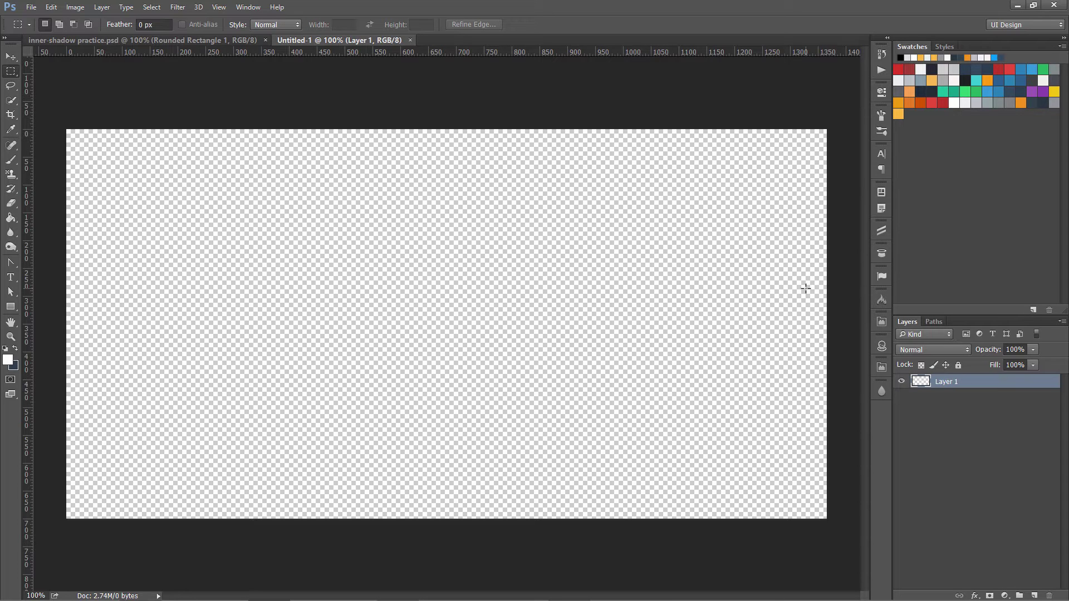
key("alt+BackSpace")
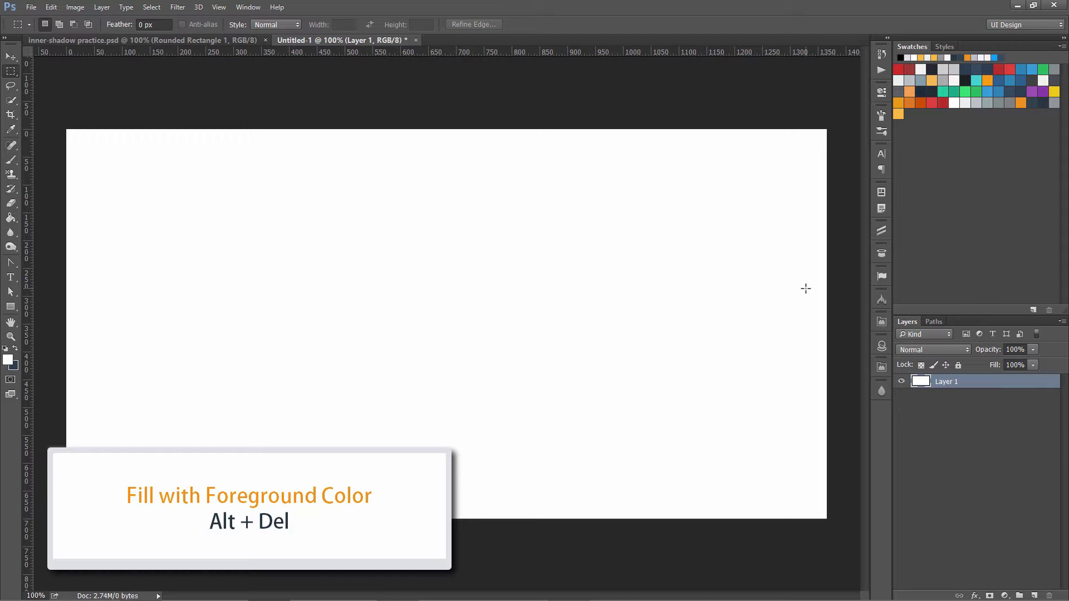
- Draw a white 700 × 80 px rounded rectangle with 40 px corner radius across the middle of the canvas
left_click_drag(14, 309, 49, 317)
left_click_drag(254, 268, 643, 312)
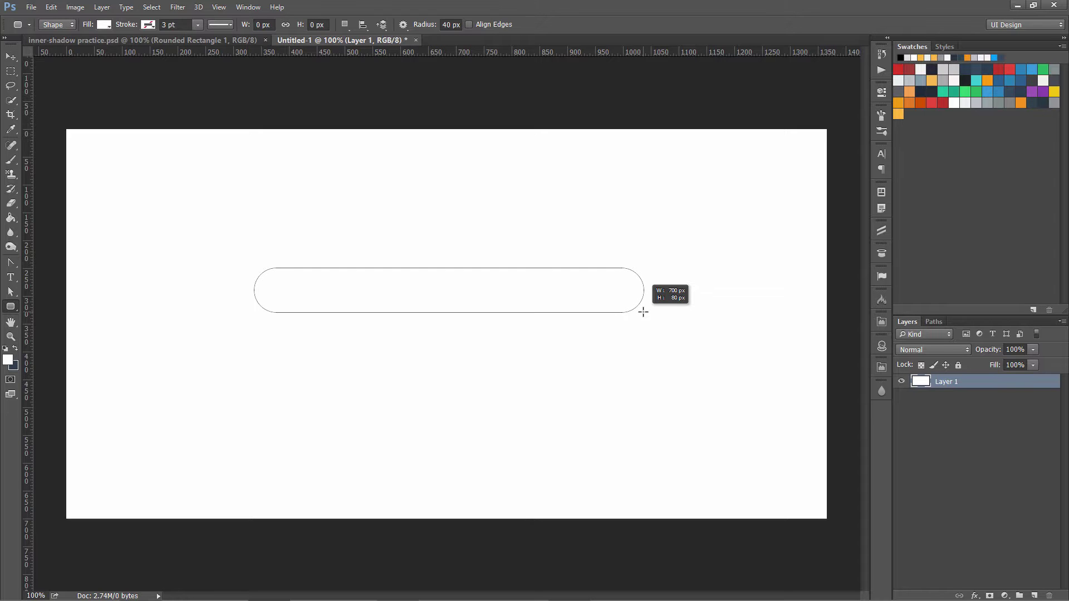
left_click_drag(643, 312, 643, 312)
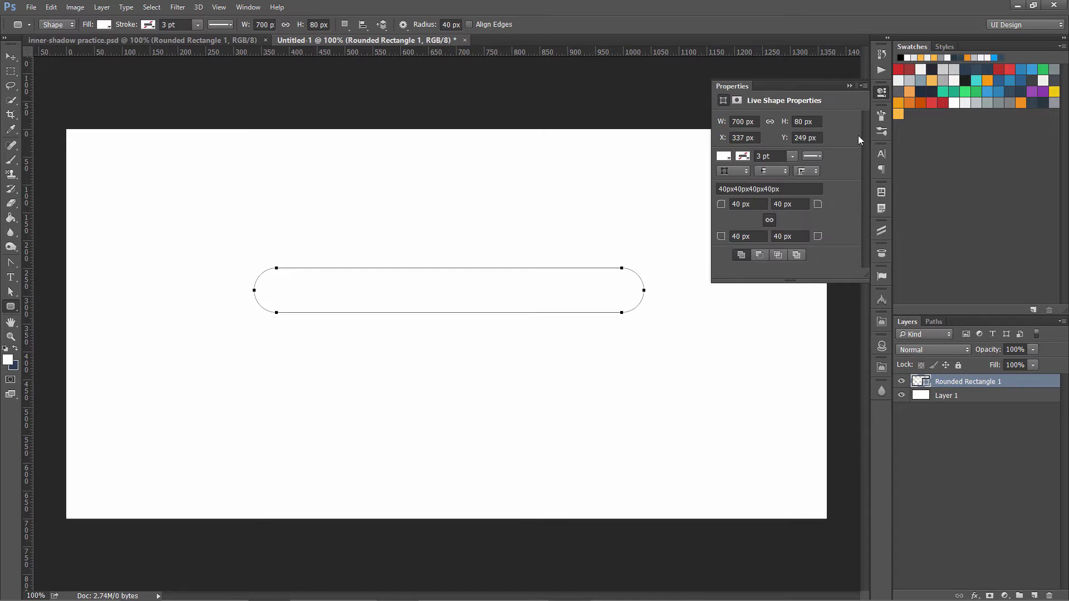
left_click(881, 93)
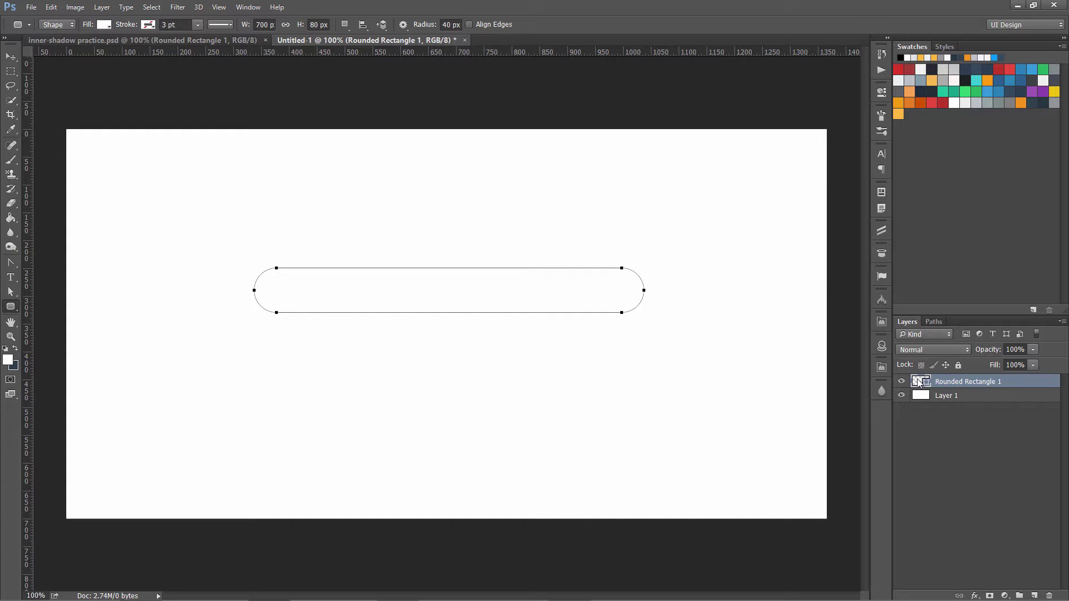
key("v")
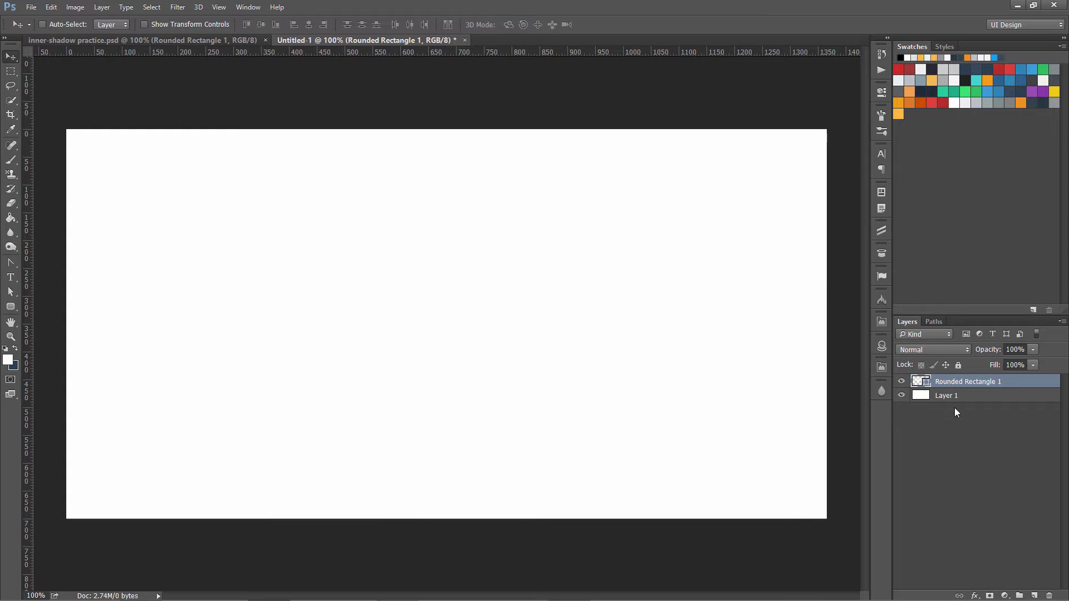
- Add a solid color fill layer beneath the rounded rectangle and set its color to light gray bdc3c7
double_click(955, 396)
left_click(1005, 595)
left_click(965, 333)
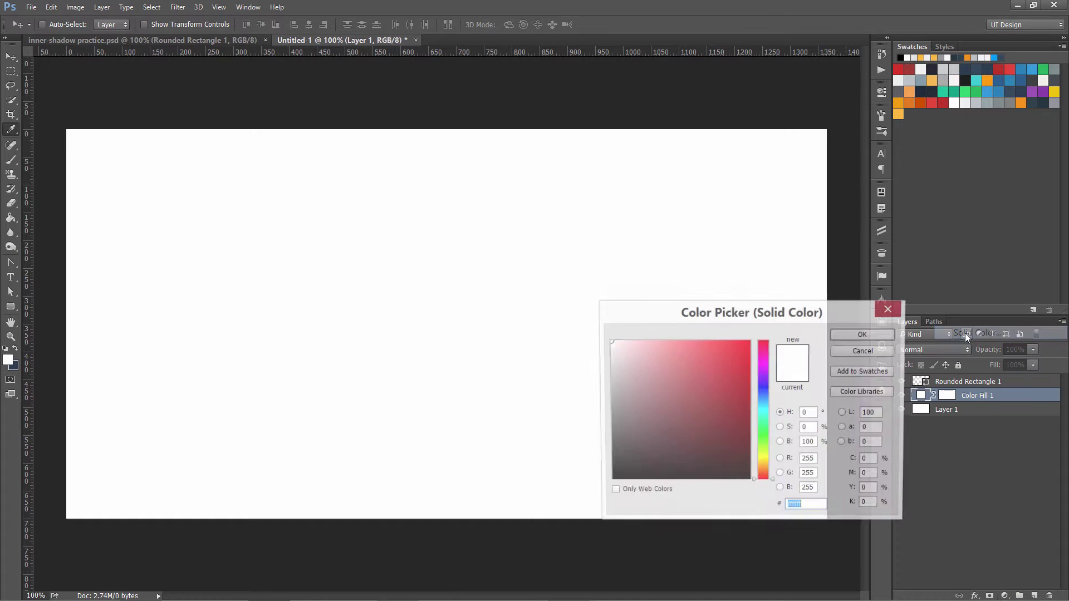
left_click(852, 334)
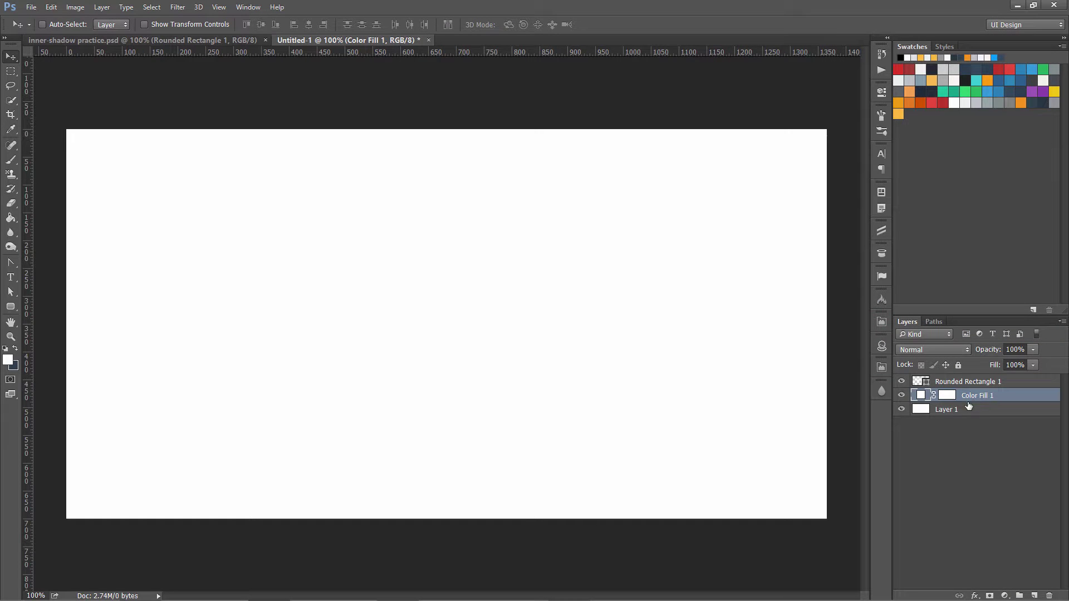
double_click(921, 398)
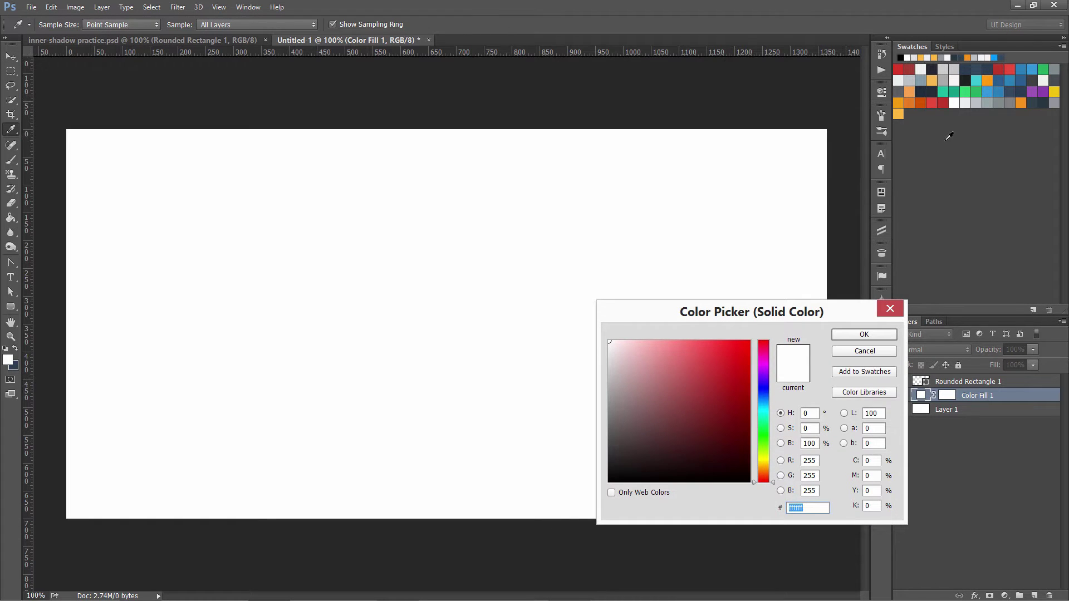
left_click(975, 103)
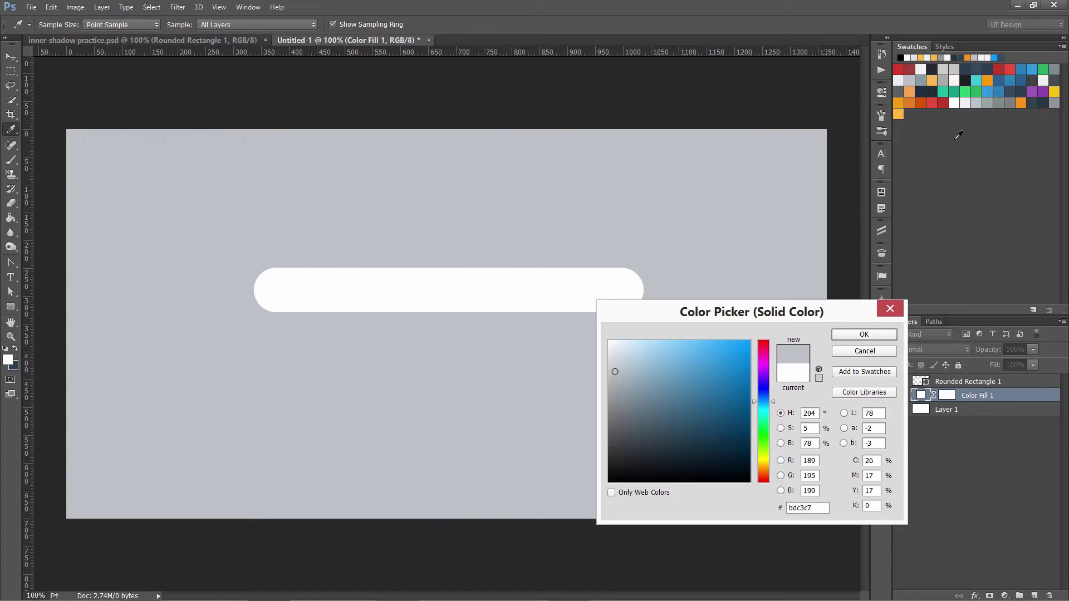
left_click(867, 334)
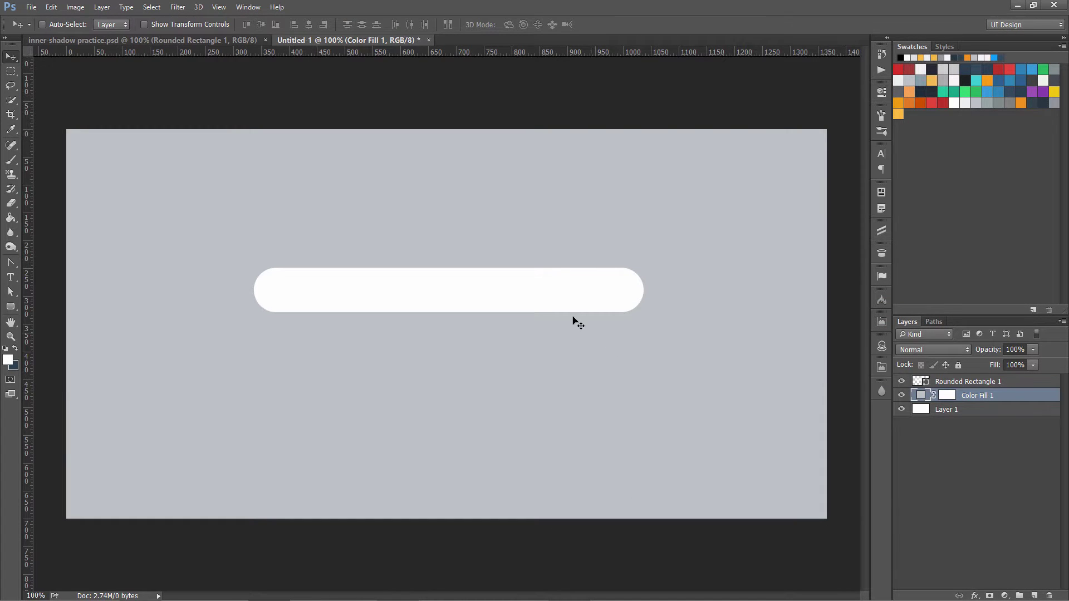
- Add QuickGuide guides along all edges of the rounded rectangle and through its vertical center
key("ctrl")
left_click(957, 385)
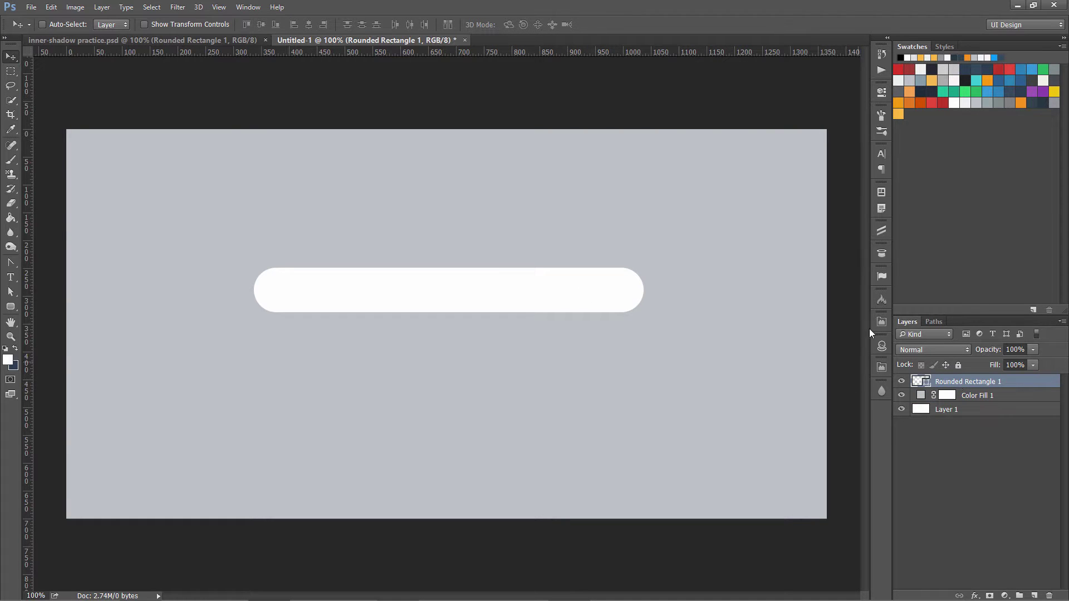
left_click(881, 321)
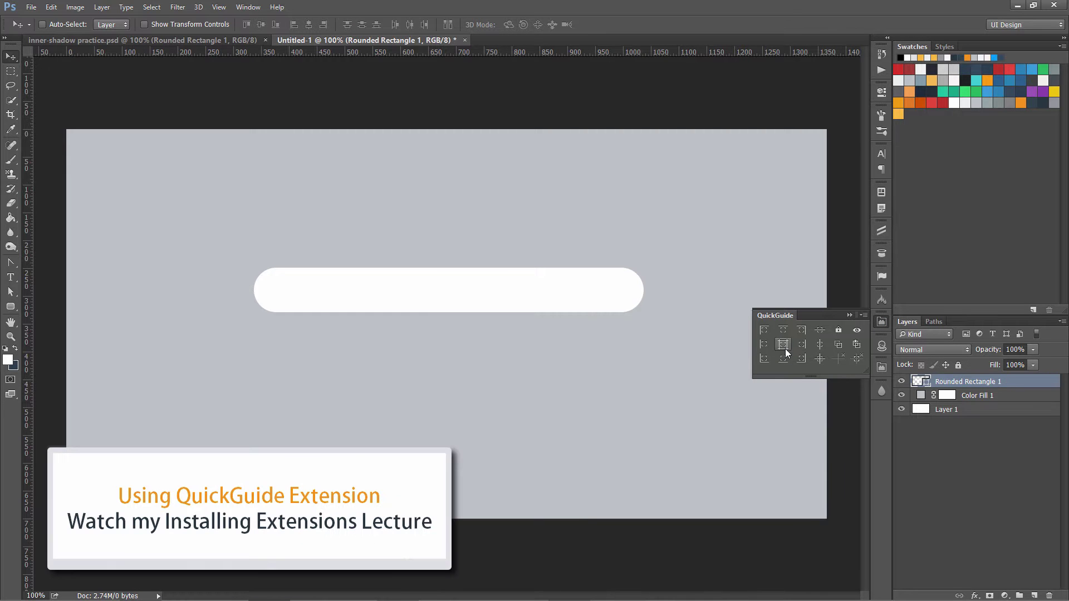
left_click(783, 345)
left_click(818, 344)
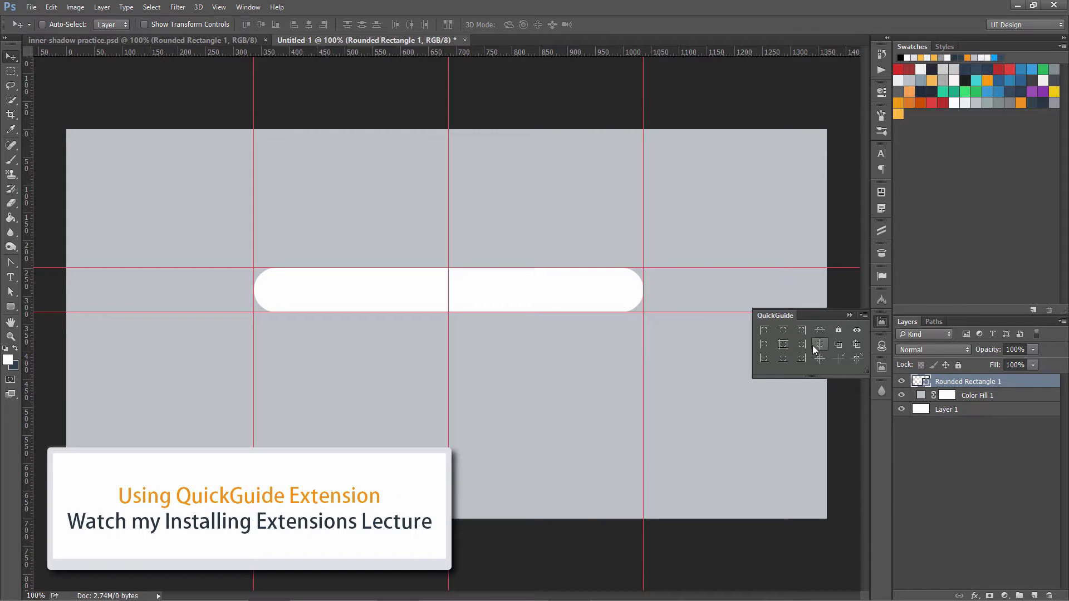
left_click(869, 320)
- Draw a 350 × 80 px rounded rectangle over the bar's right half and set both left corner radii to 0 px
left_click_drag(11, 306, 36, 315)
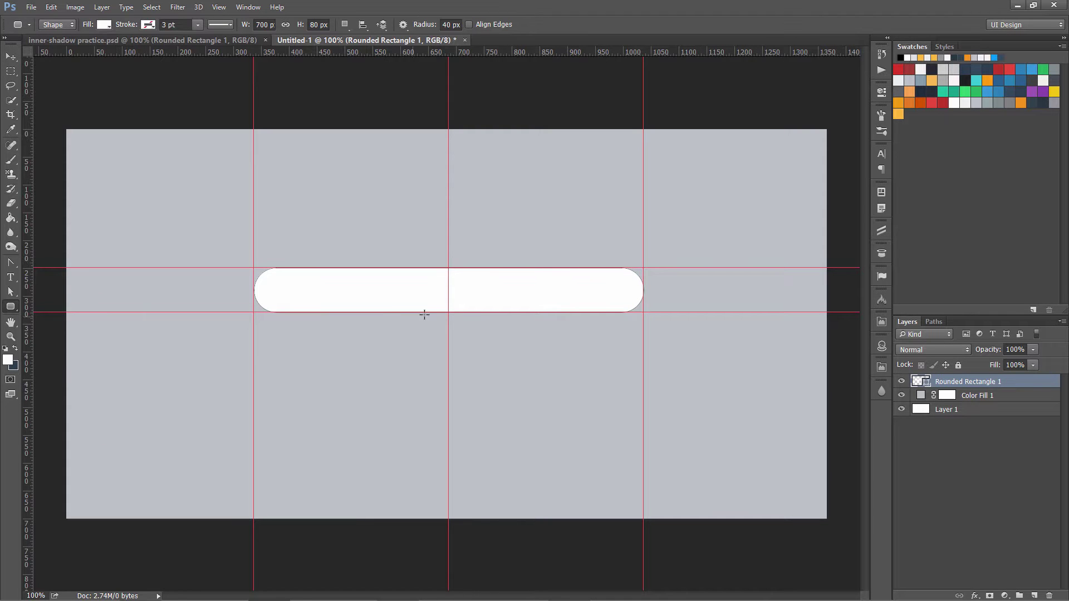
left_click_drag(449, 269, 642, 315)
left_click(754, 207)
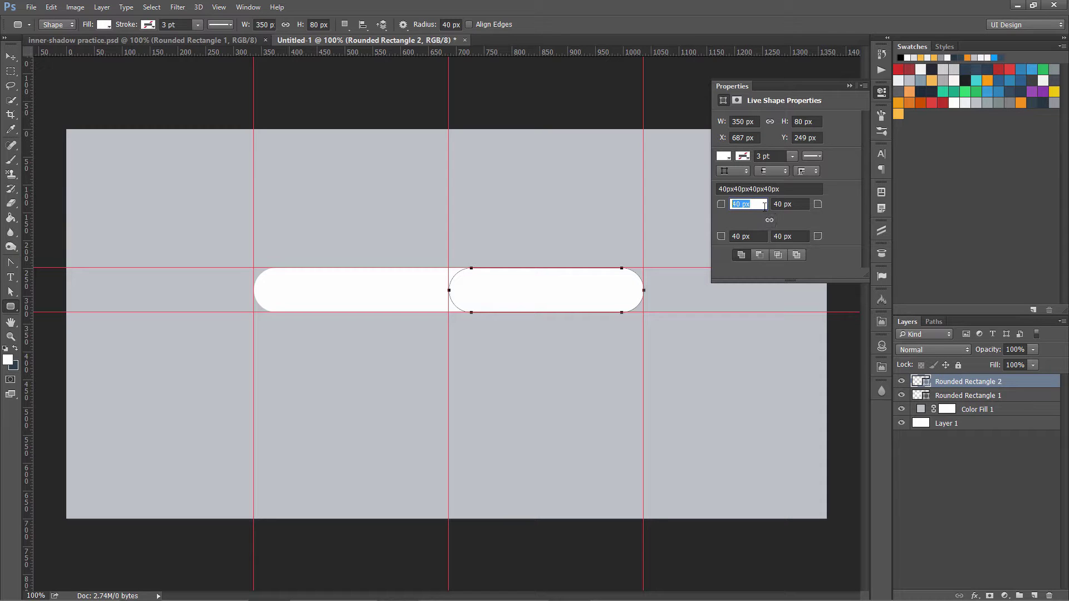
type("0")
left_click_drag(751, 236, 721, 237)
type("0")
key("Return")
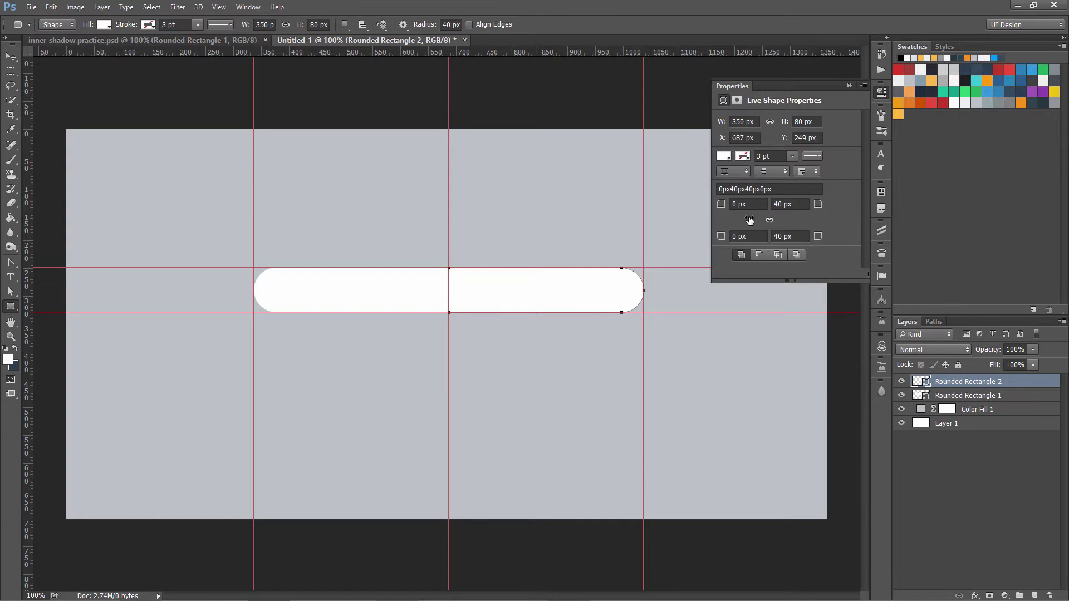
left_click(881, 94)
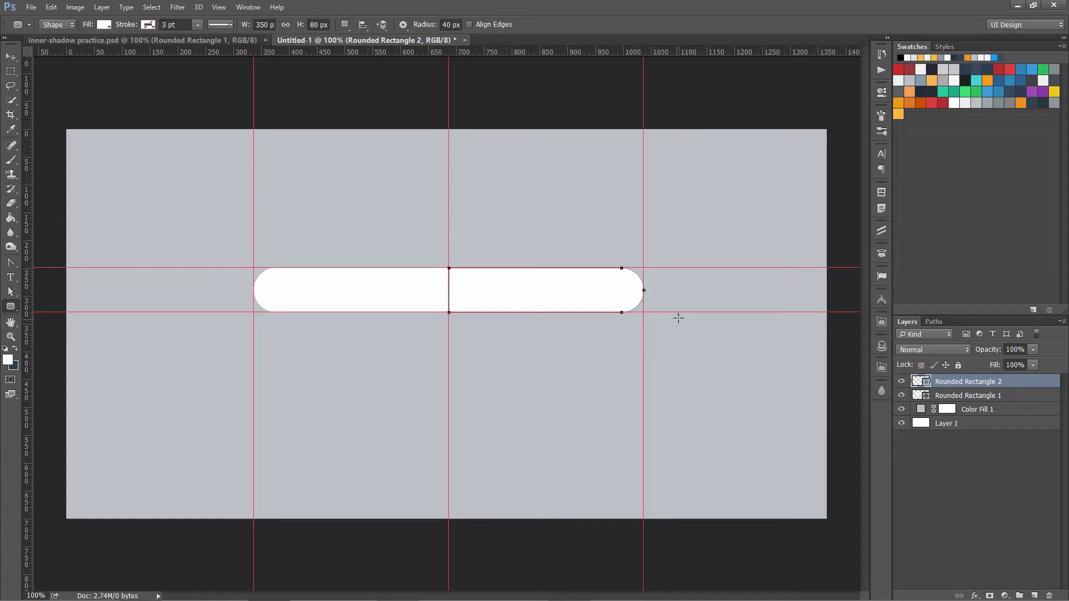
- Recolor the right-half shape from the 3498db blue swatch shifted slightly brighter, and hide the guides
key("v")
double_click(918, 382)
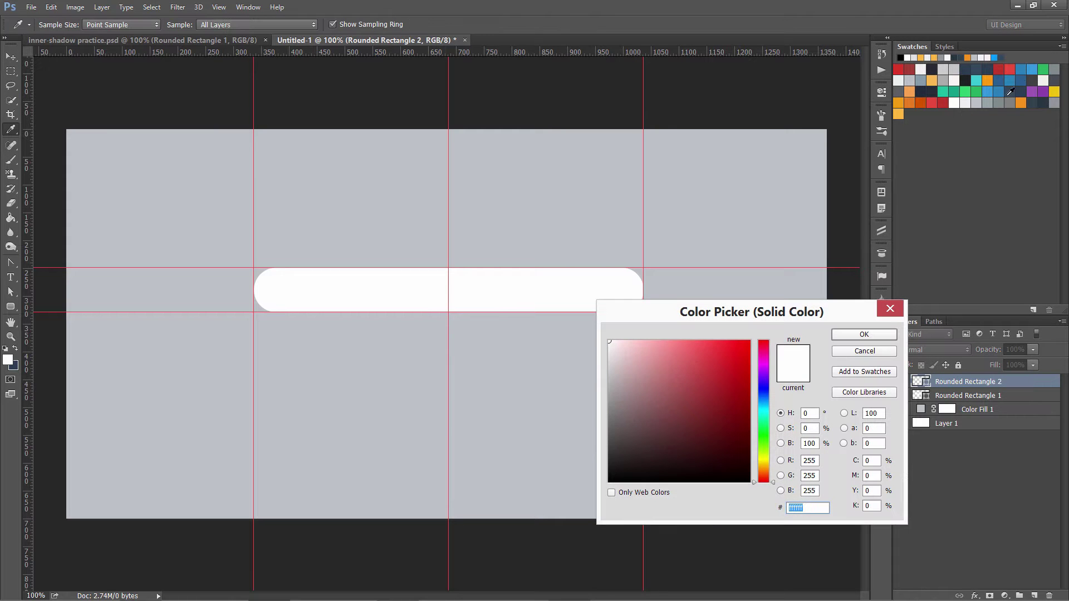
left_click(1034, 68)
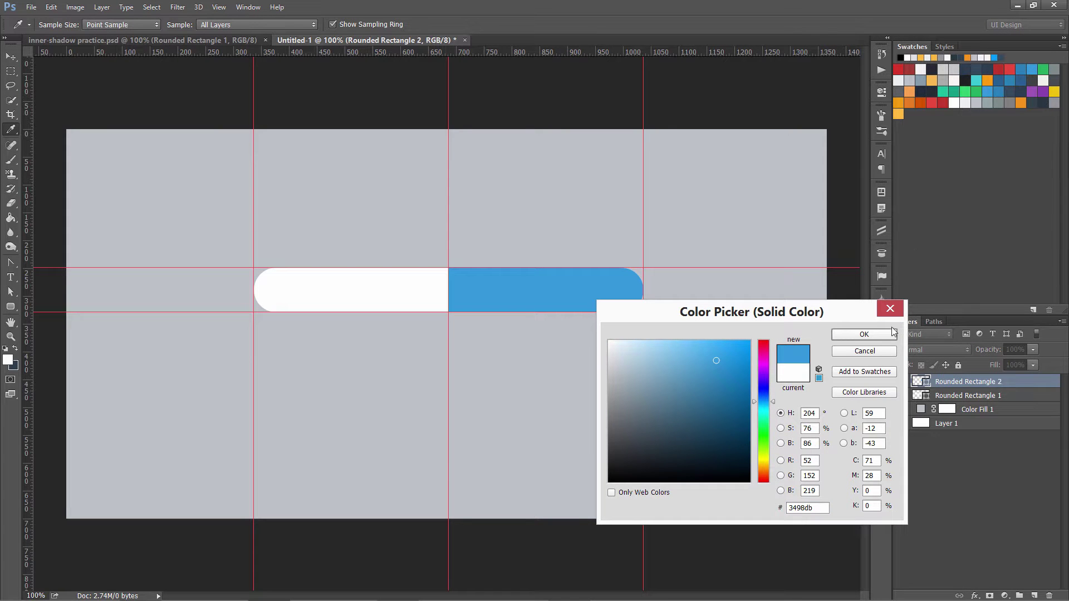
left_click(727, 352)
left_click(860, 338)
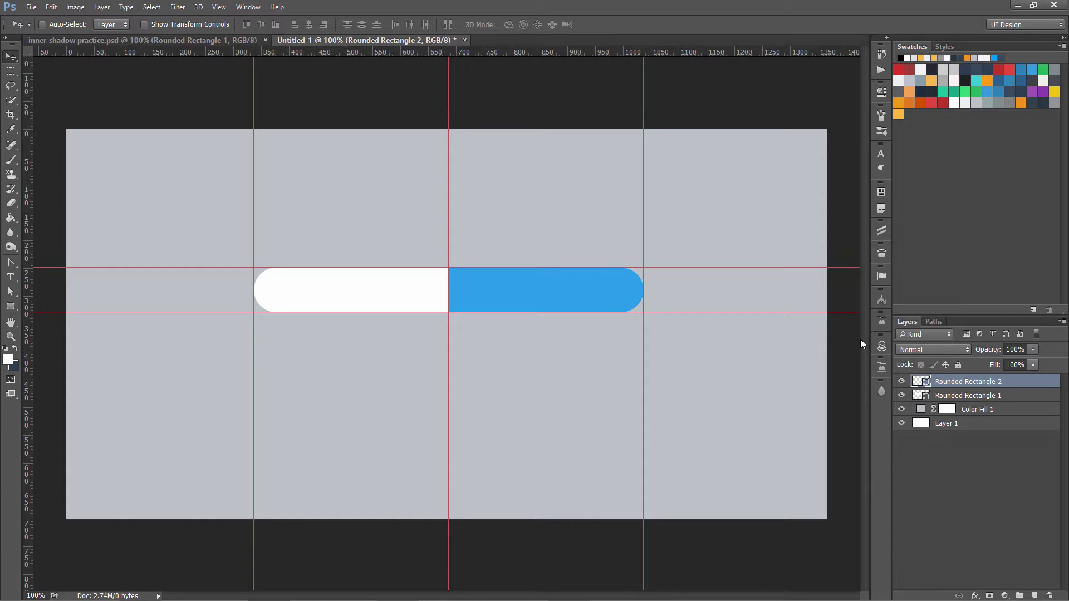
key("ctrl+semicolon")
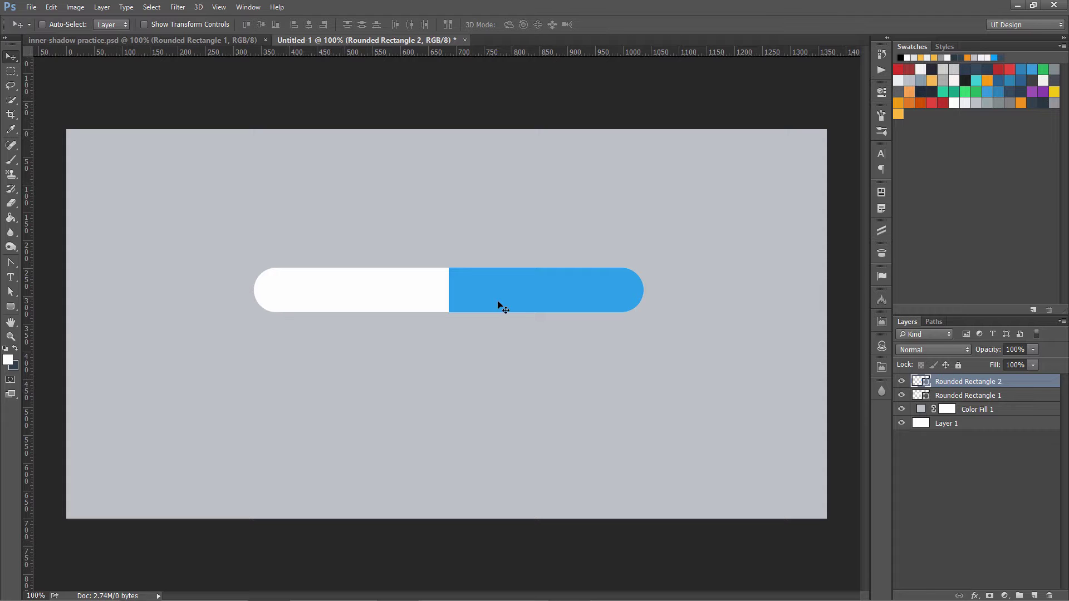
- Set the foreground color to near-black 202123 and add the text "Pressed" over the blue half
left_click_drag(8, 278, 33, 275)
left_click(15, 349)
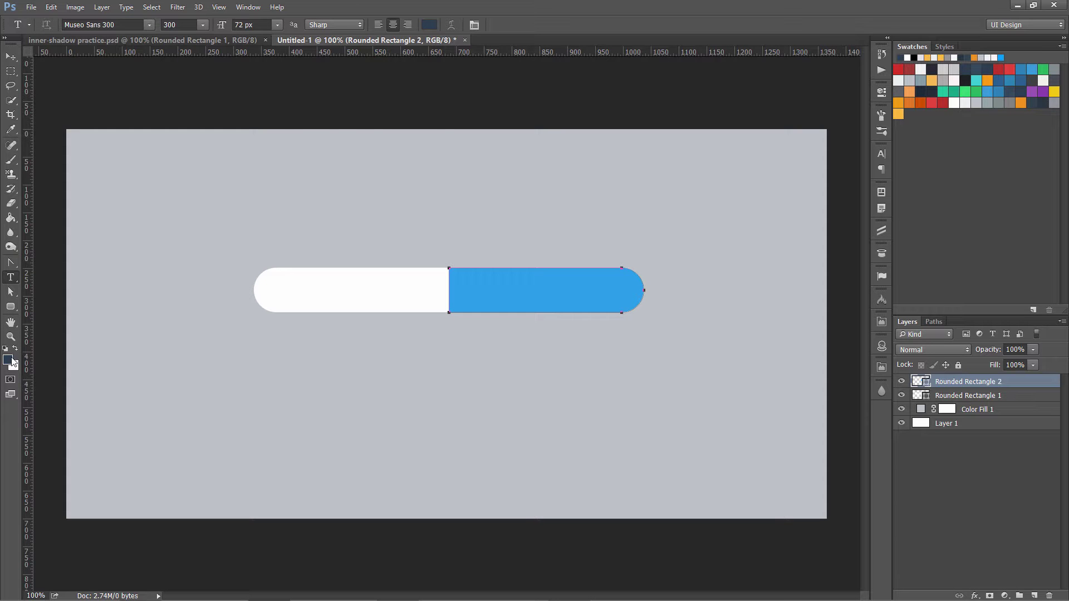
left_click(8, 360)
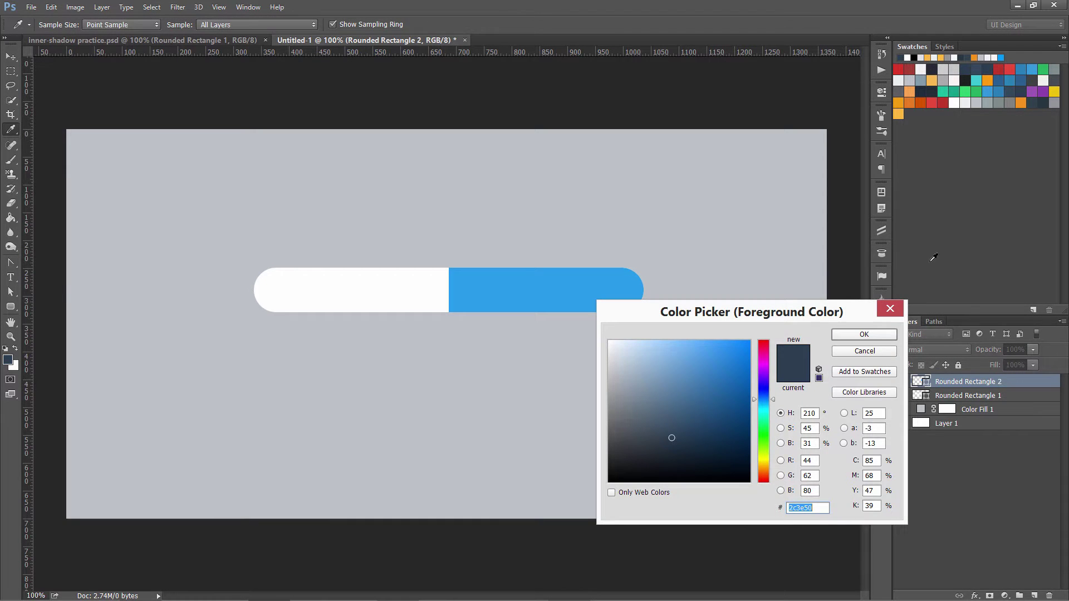
left_click(620, 463)
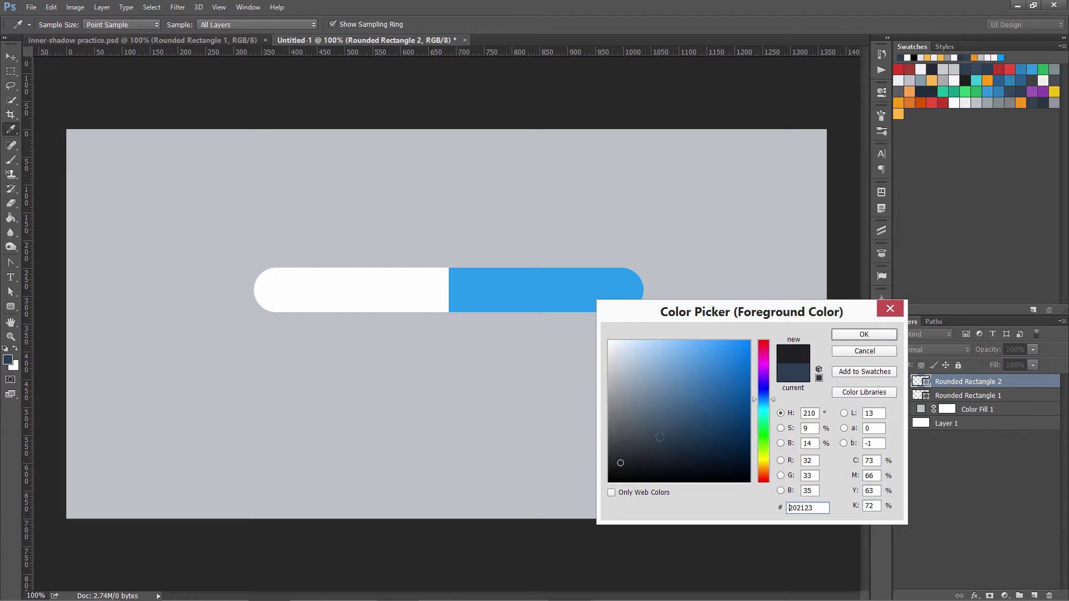
left_click(838, 335)
left_click(504, 292)
type("Pressed")
key("ctrl+Return")
- Duplicate the "Pressed" text layer and change the copy's text to "Normal"
key("ctrl+j")
double_click(919, 381)
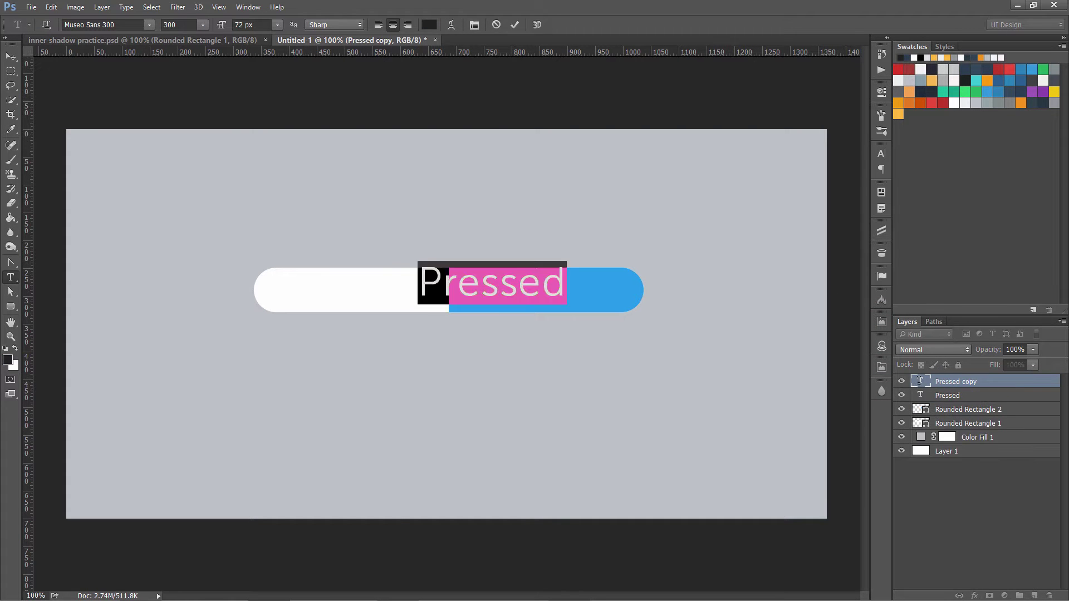
type("Normal")
key("ctrl+Return")
- Move the "Normal" label left onto the white half of the bar
key("v")
key("shift+Left")
key("shift+Left")
key("shift+Left")
key("shift+Left")
key("shift+Left")
key("shift+Left")
key("shift+Left")
key("shift+Left")
key("shift+Left")
key("shift+Left")
key("shift+Left")
key("shift+Left")
key("shift+Left")
key("shift+Left")
key("shift+Left")
key("shift+Left")
key("shift+Left")
key("shift+Left")
key("shift+Left")
key("shift+Left")
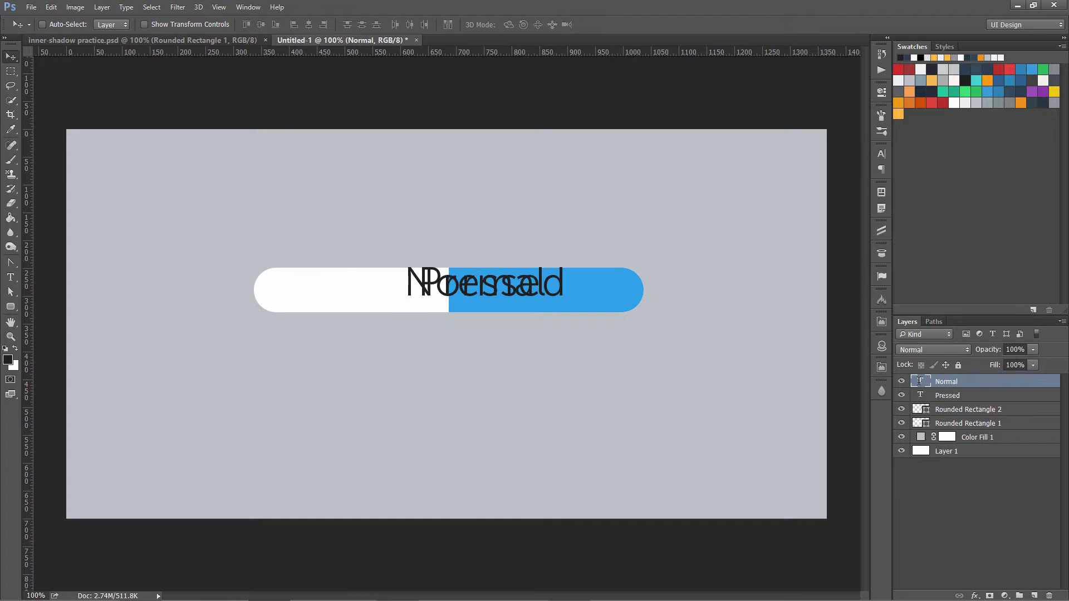
- Move the "Pressed" label right so it sits within the blue half of the bar
left_click(946, 395)
key("shift+Right")
key("shift+Right")
key("shift+Right")
key("shift+Right")
key("shift+Right")
key("shift+Right")
key("shift+Right")
key("shift+Right")
key("shift+Right")
key("shift+Right")
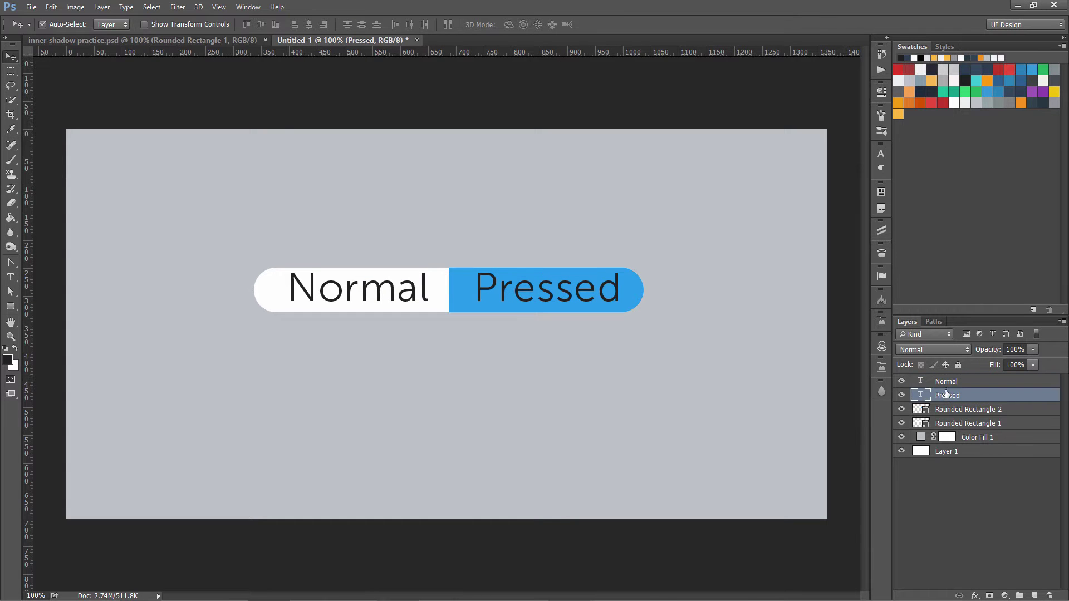
- Set the font size of both the "Normal" and "Pressed" labels to 24 px
left_click(946, 381, "shift")
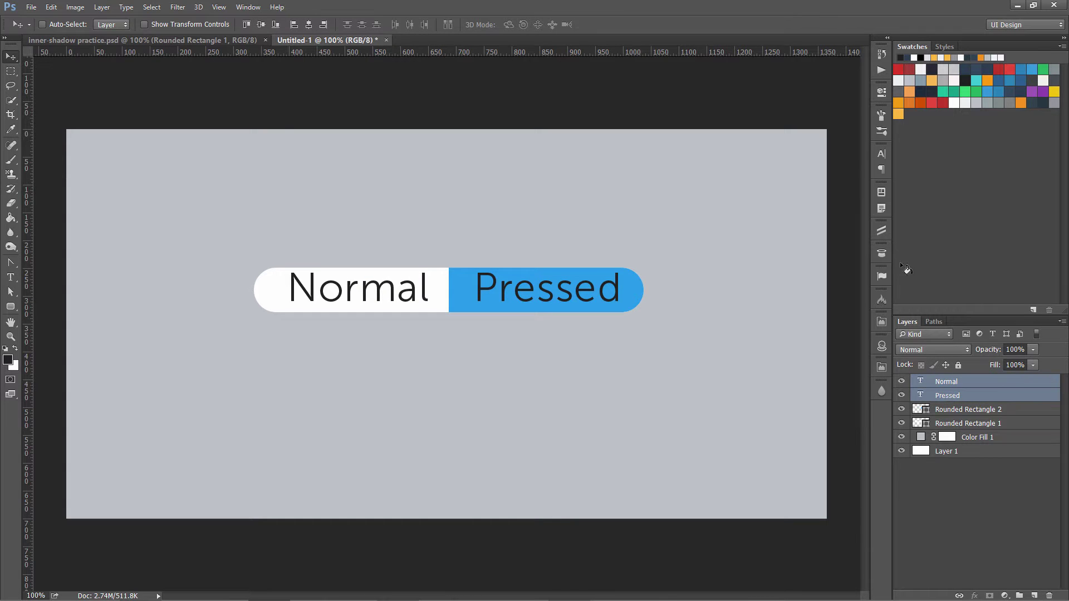
left_click(881, 152)
left_click(781, 180)
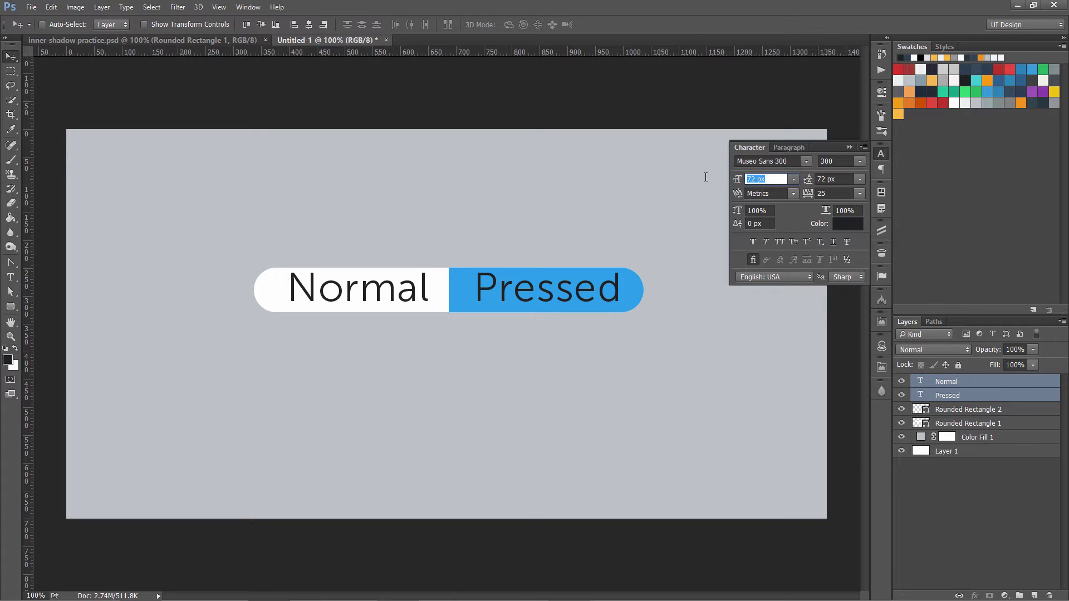
type("24")
key("Return")
left_click(826, 178)
- Nudge both text labels together up 10 px and left 3 px to center them in the bar
left_click(944, 381)
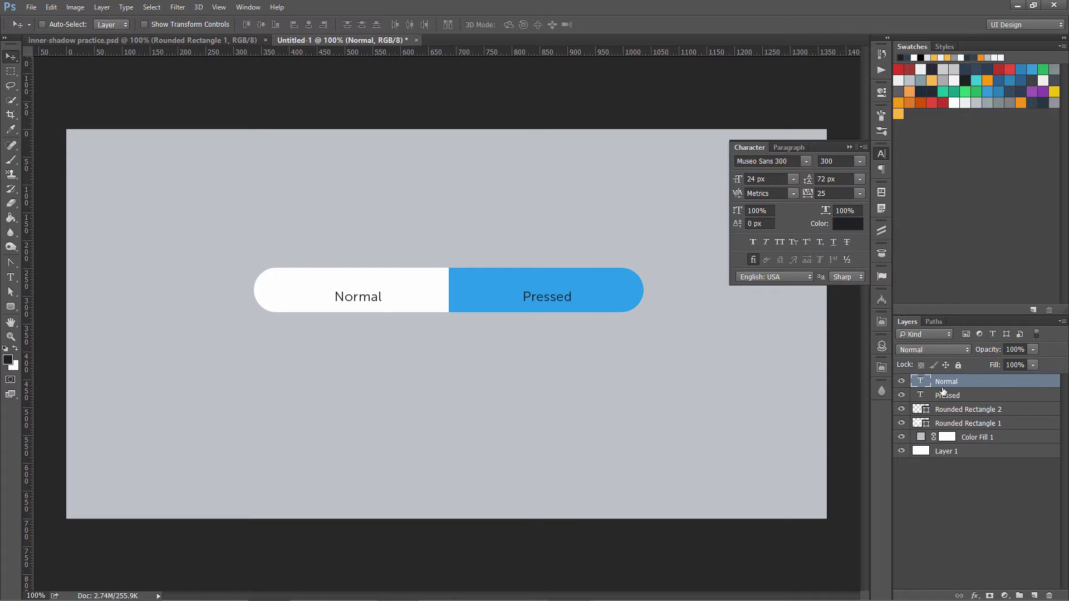
left_click(883, 155)
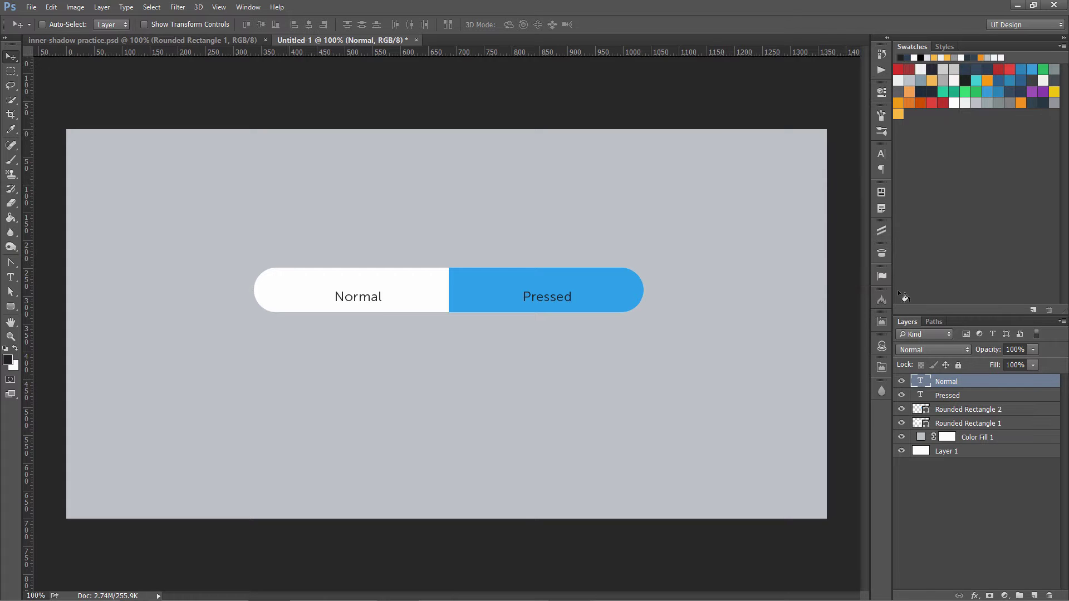
left_click(940, 396, "shift")
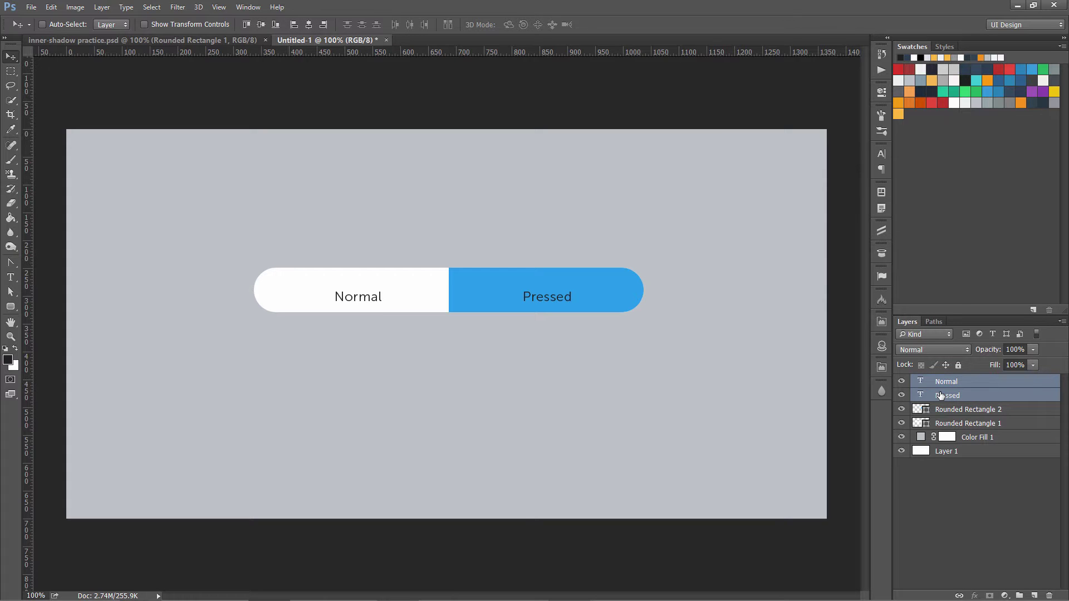
key("shift+Up")
key("Left")
key("Left")
key("Left")
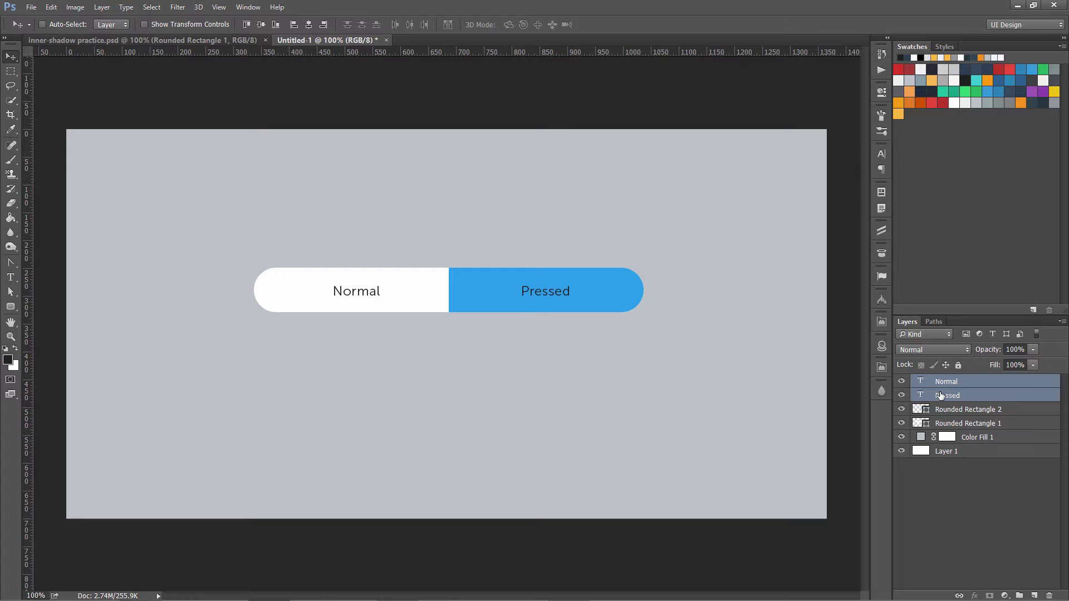
- Show the guides and center the "Normal" label horizontally and vertically within a marquee selection spanning the white half of the bar
left_click(944, 382)
key("ctrl+semicolon")
key("m")
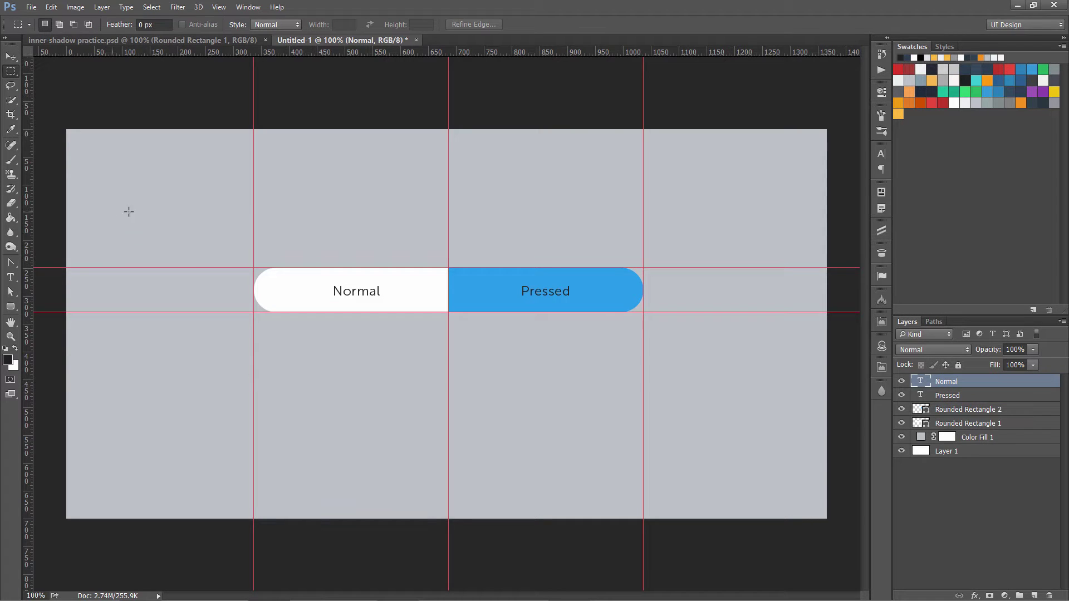
left_click_drag(255, 250, 450, 350)
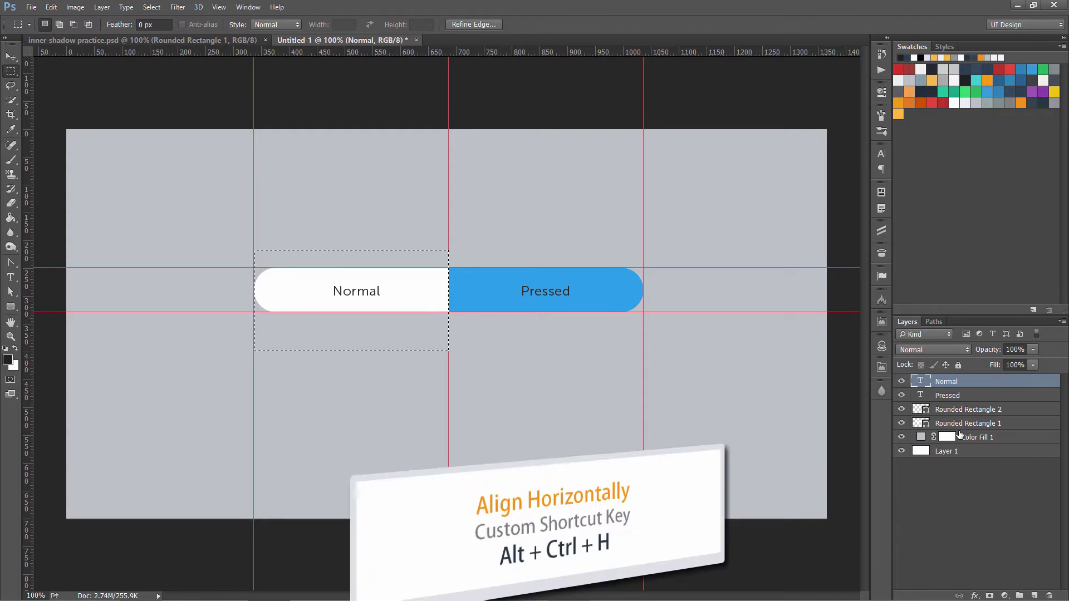
key("ctrl+alt+h")
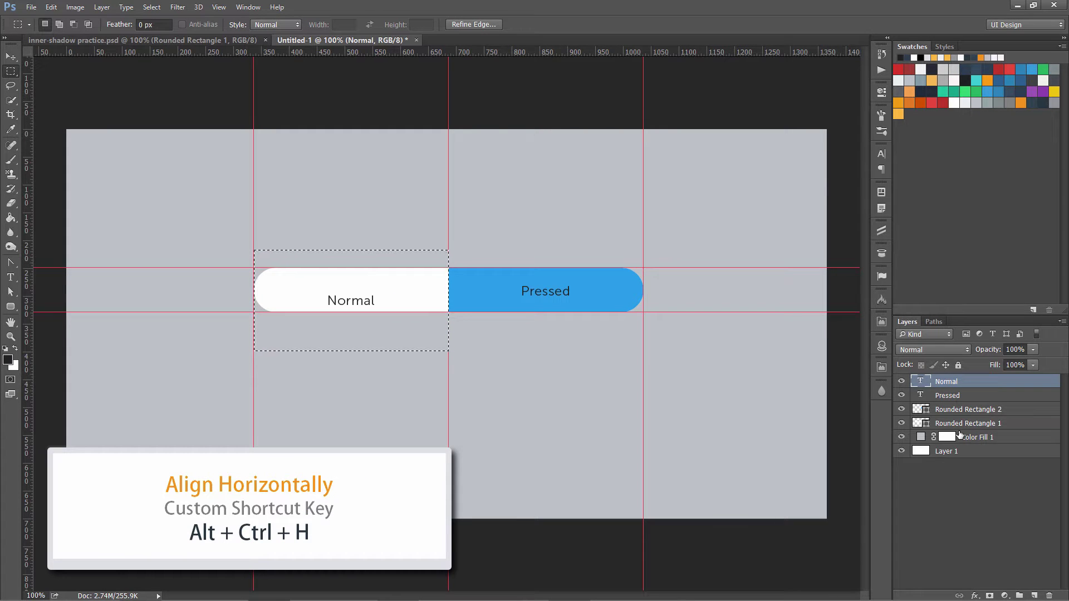
key("ctrl+alt+v")
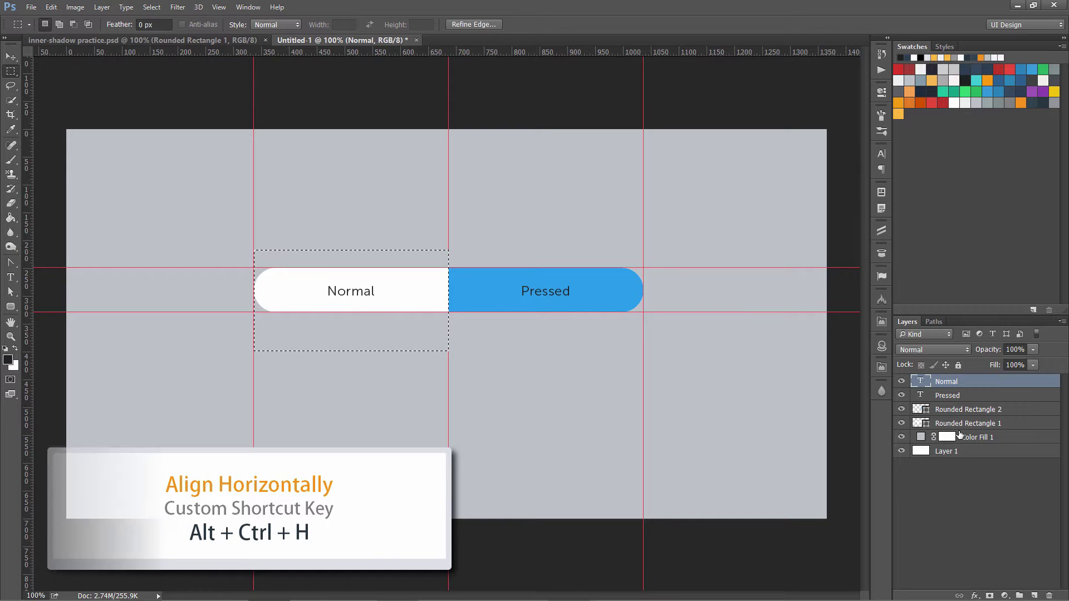
- Center the "Pressed" label horizontally using a marquee selection spanning the blue half of the bar, and clear the selection
left_click(954, 399)
left_click_drag(450, 248, 656, 381)
key("ctrl+d")
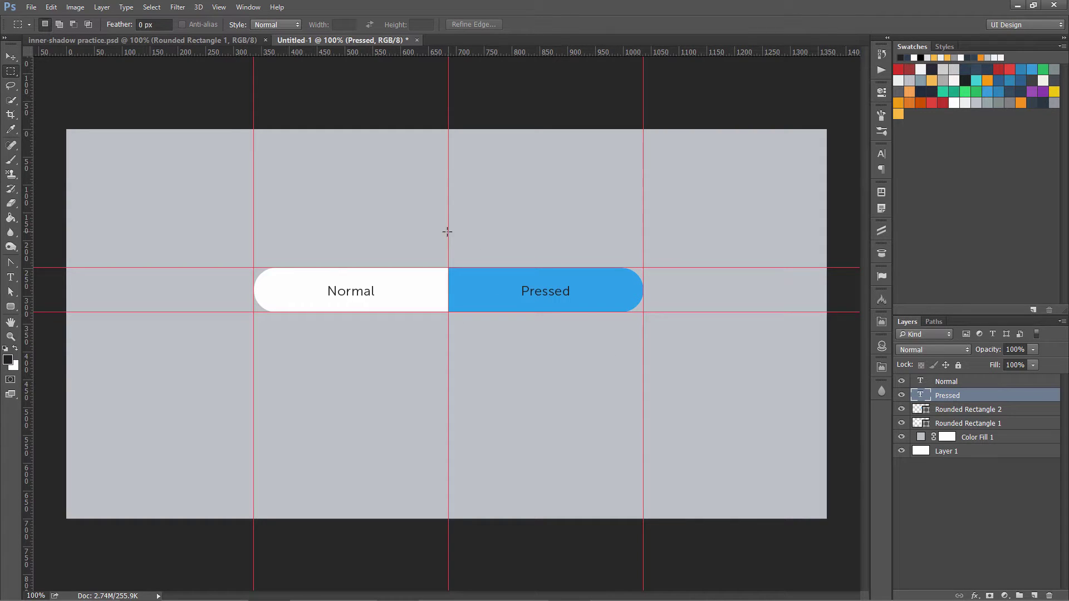
left_click_drag(448, 231, 644, 367)
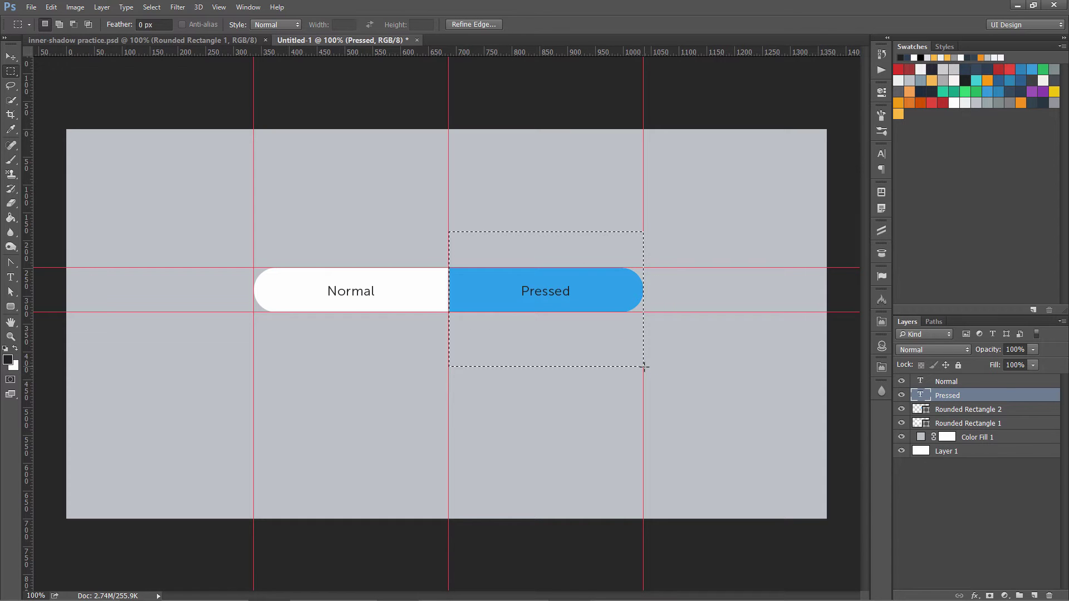
key("ctrl+Right")
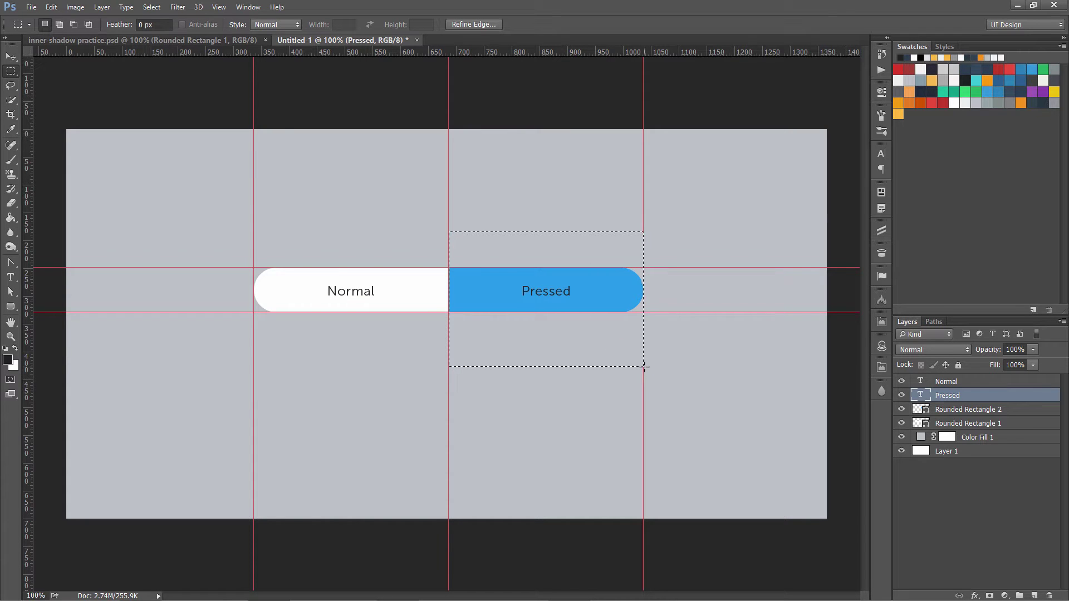
key("ctrl+d")
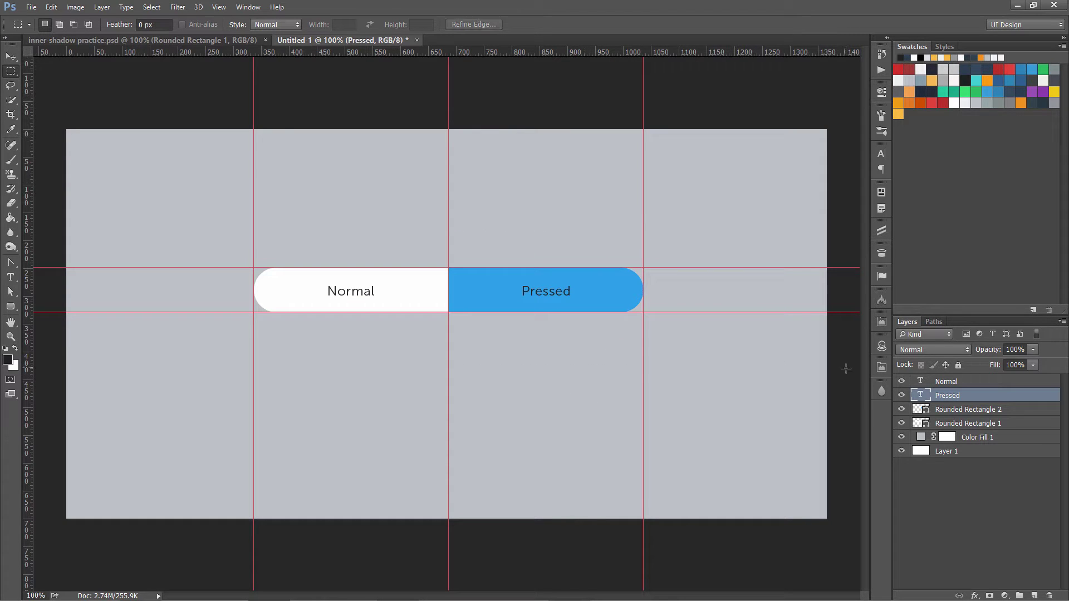
- Set the "Pressed" label's text color to white (ffffff) and hide the guides
double_click(920, 395)
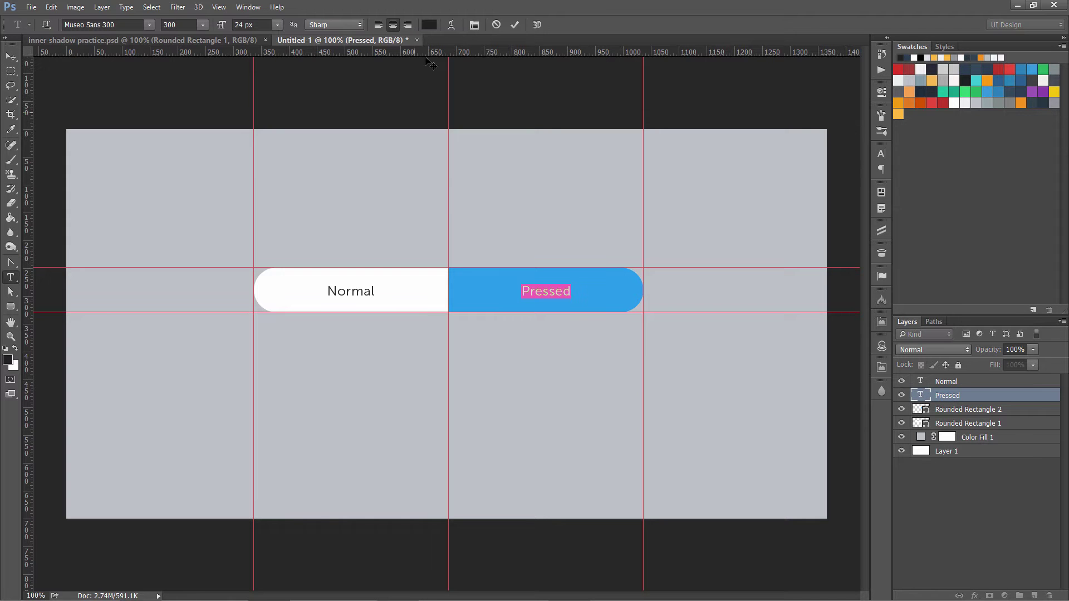
left_click(428, 24)
type("ffffff")
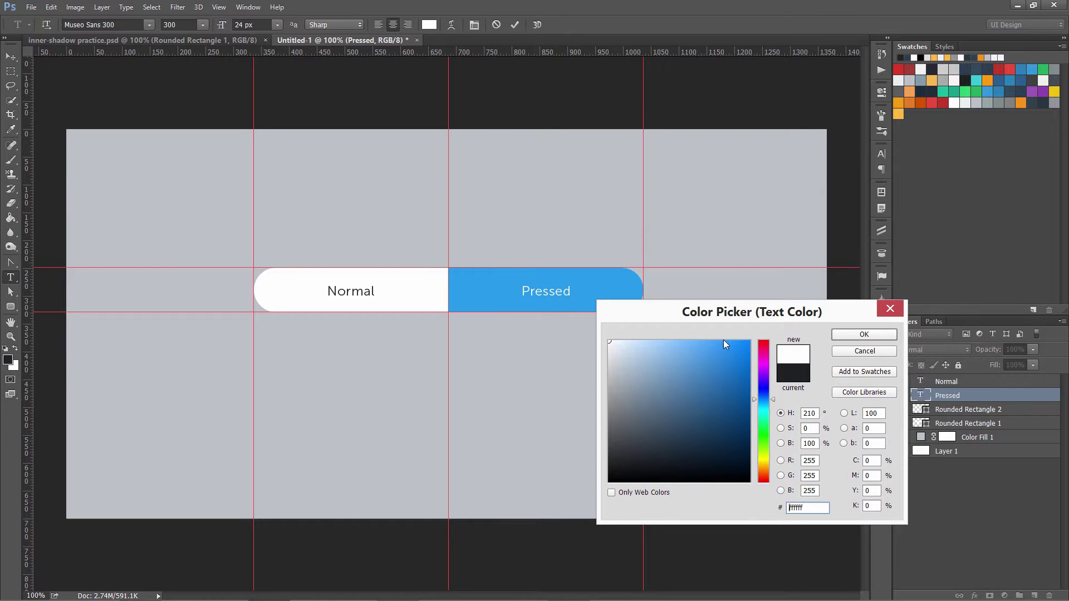
left_click(846, 337)
left_click(920, 397)
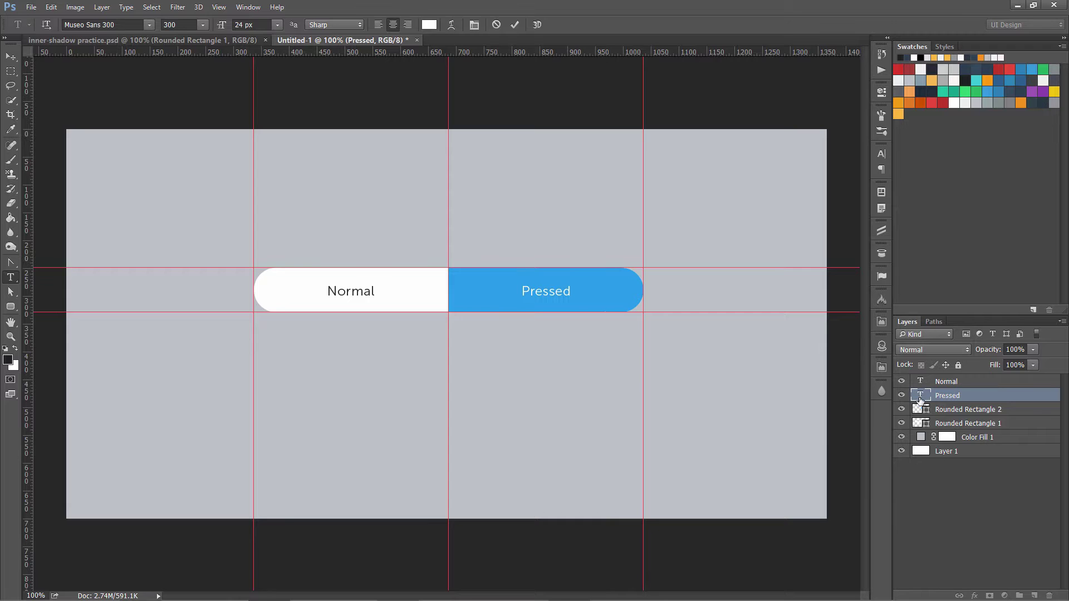
key("m")
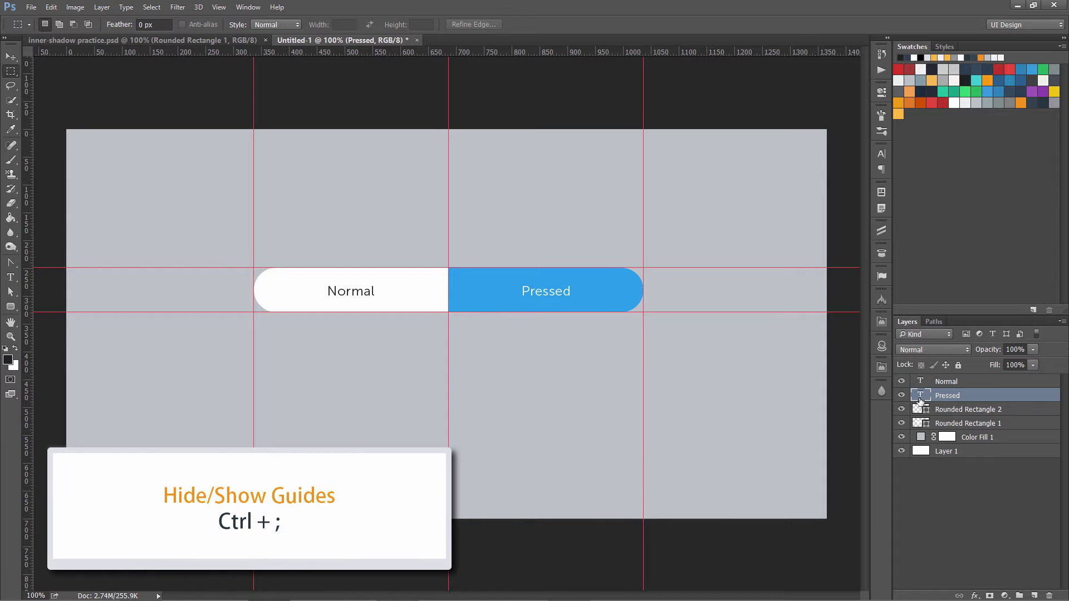
key("ctrl+semicolon")
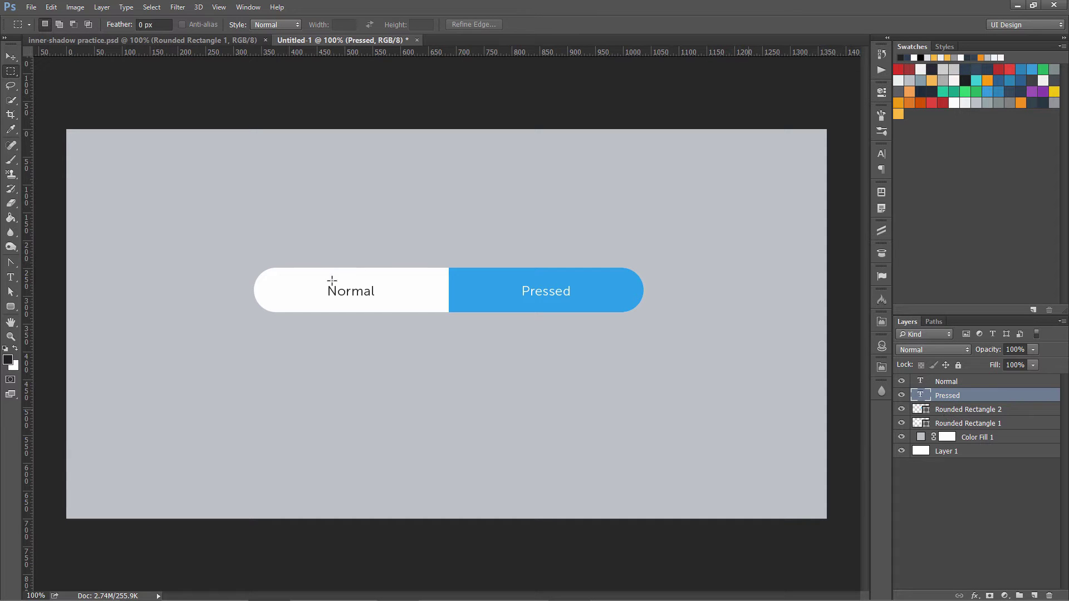
- Add an Inner Shadow layer style to the blue Rounded Rectangle 2 layer
key("v")
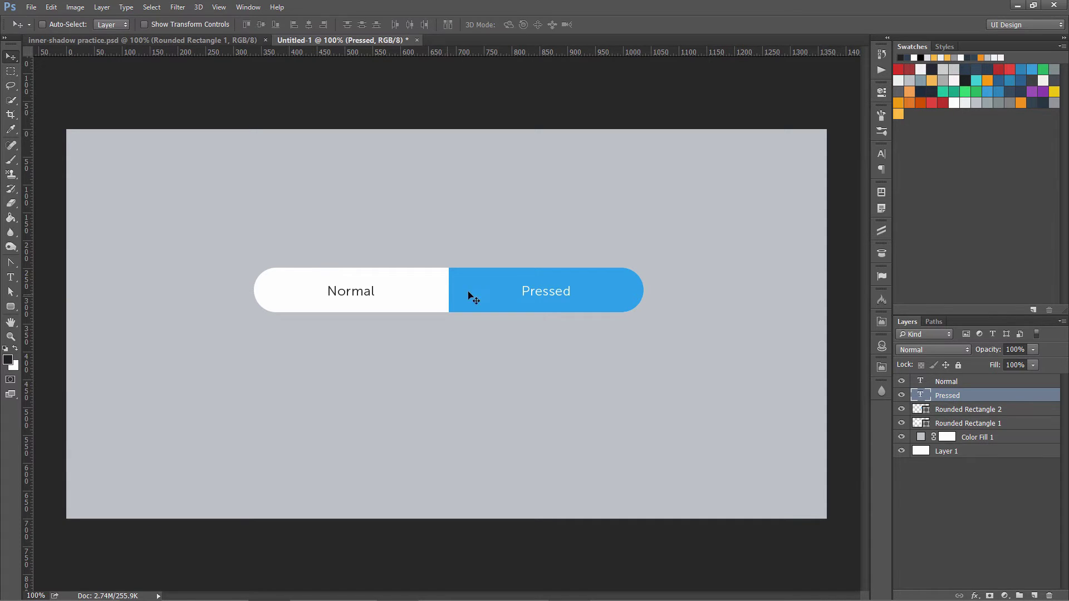
key("ctrl")
left_click(492, 294, "ctrl")
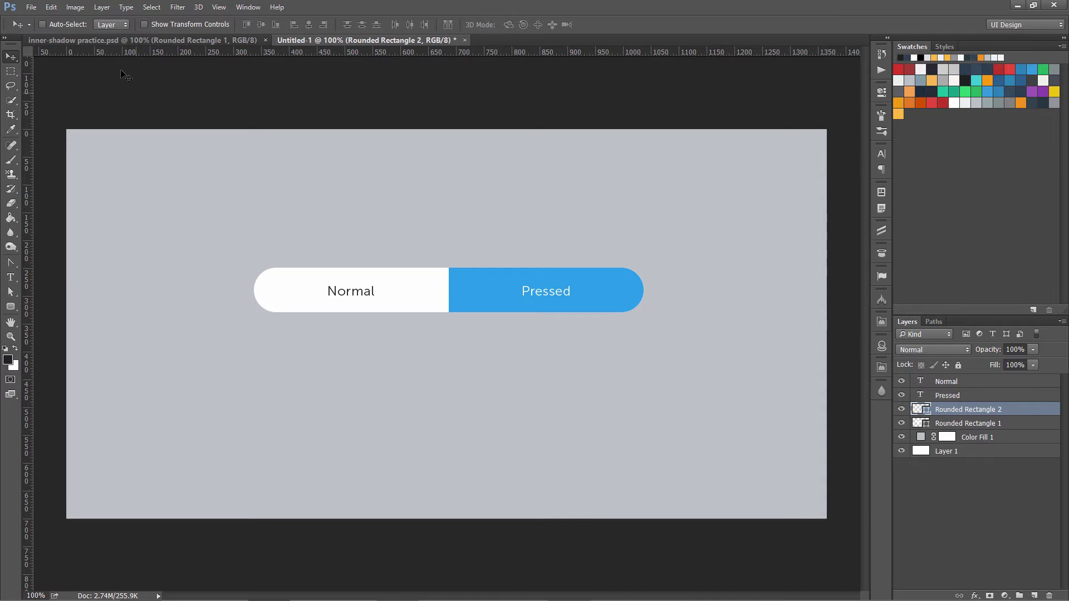
left_click(103, 8)
mouse_move(228, 137)
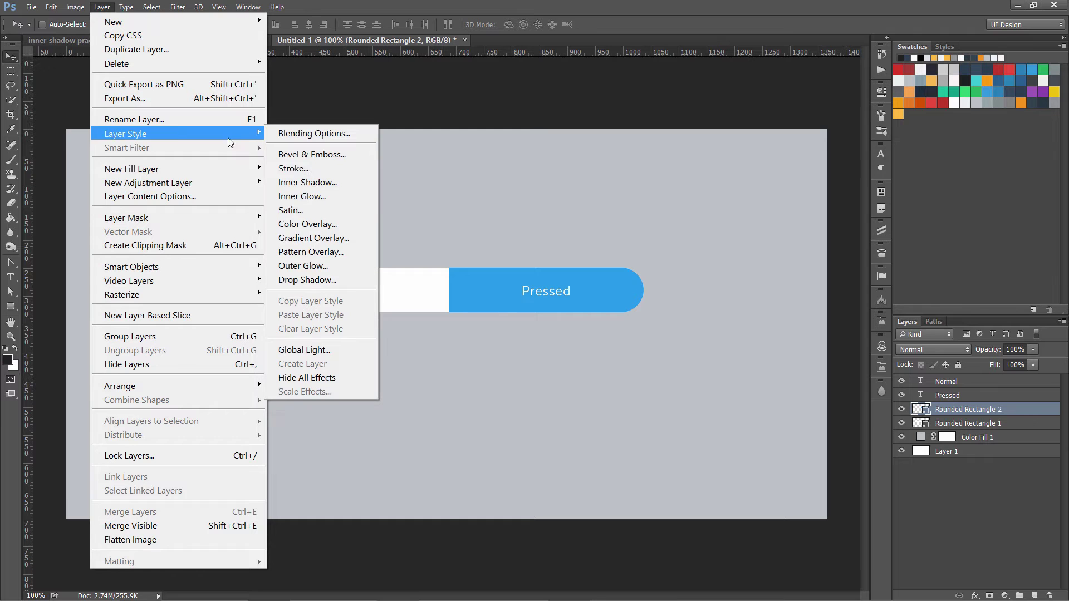
left_click(305, 183)
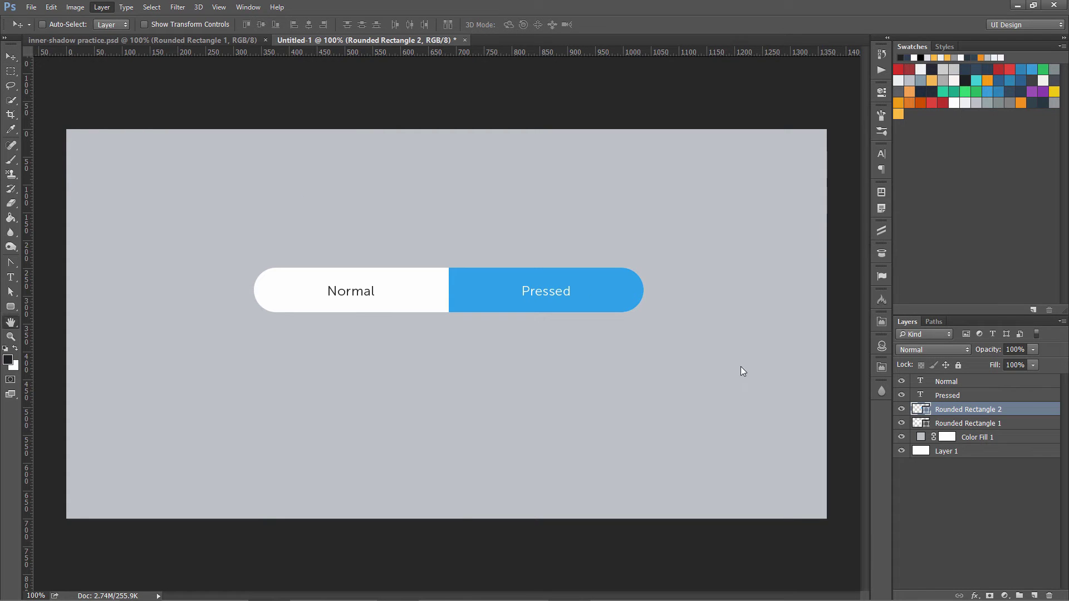
left_click_drag(659, 267, 634, 345)
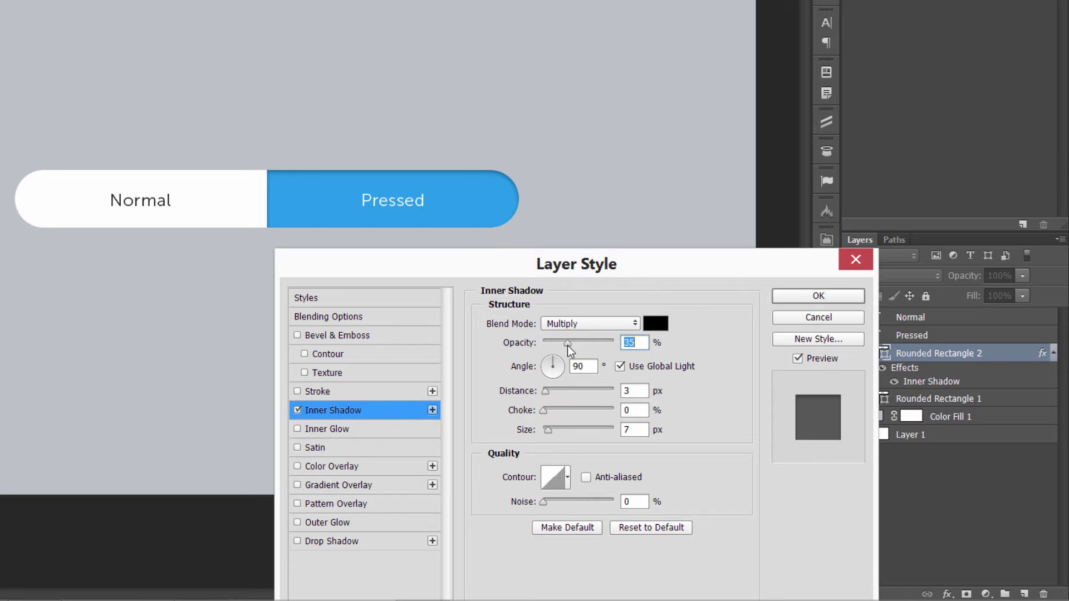
- Set the inner shadow color to near-black 171717
left_click(657, 327)
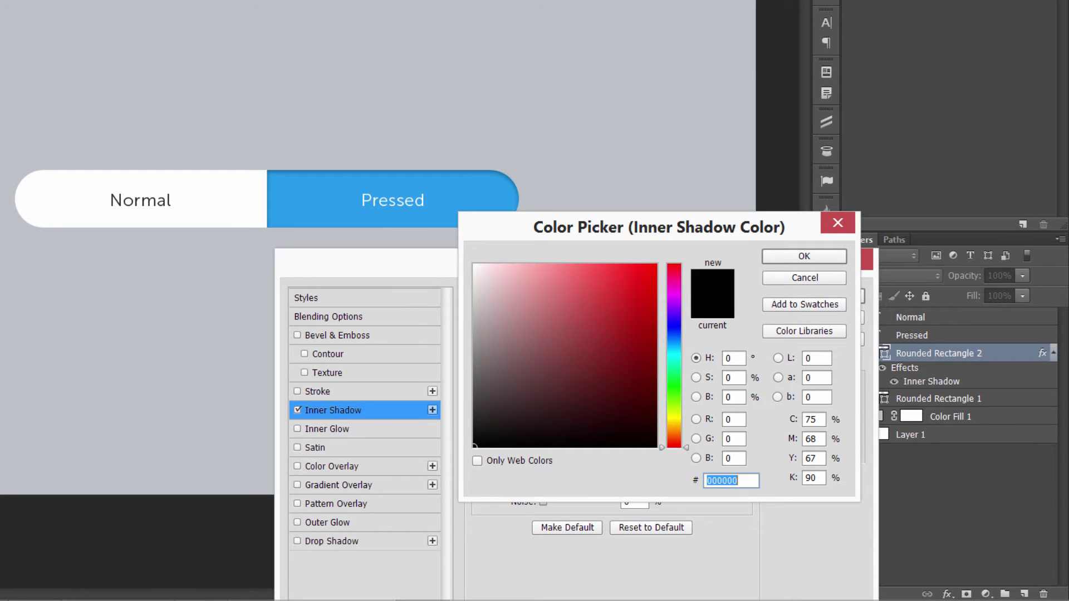
type("295d92")
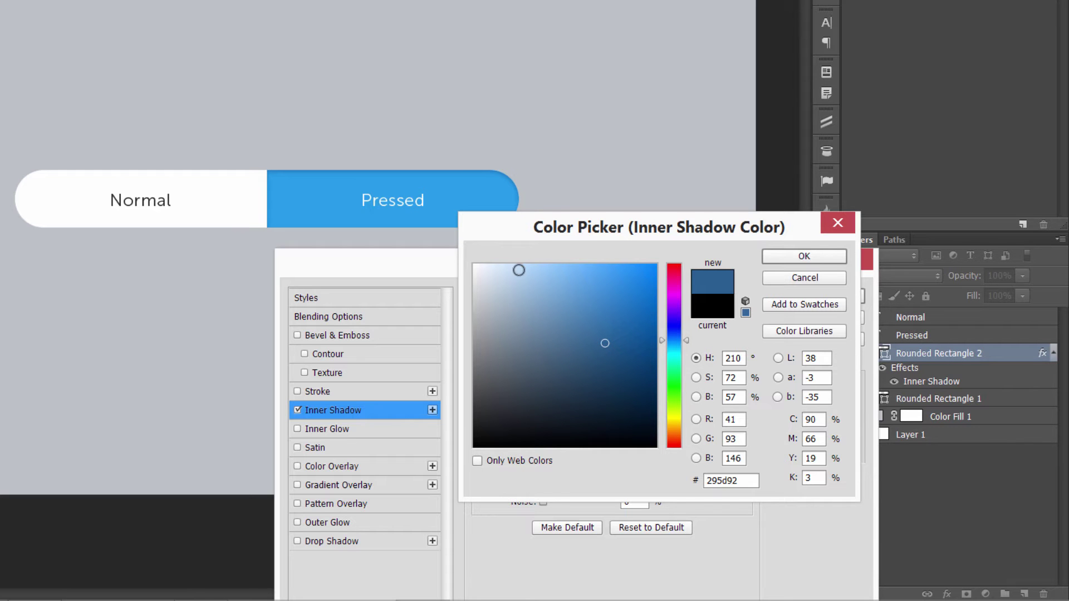
left_click(474, 425)
left_click_drag(475, 425, 449, 432)
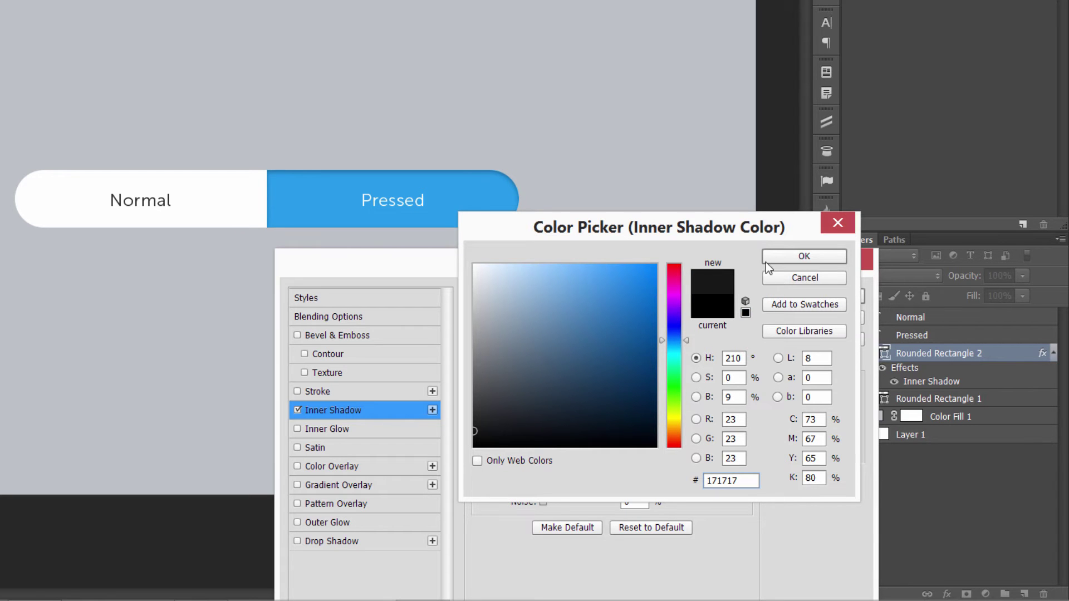
left_click(792, 256)
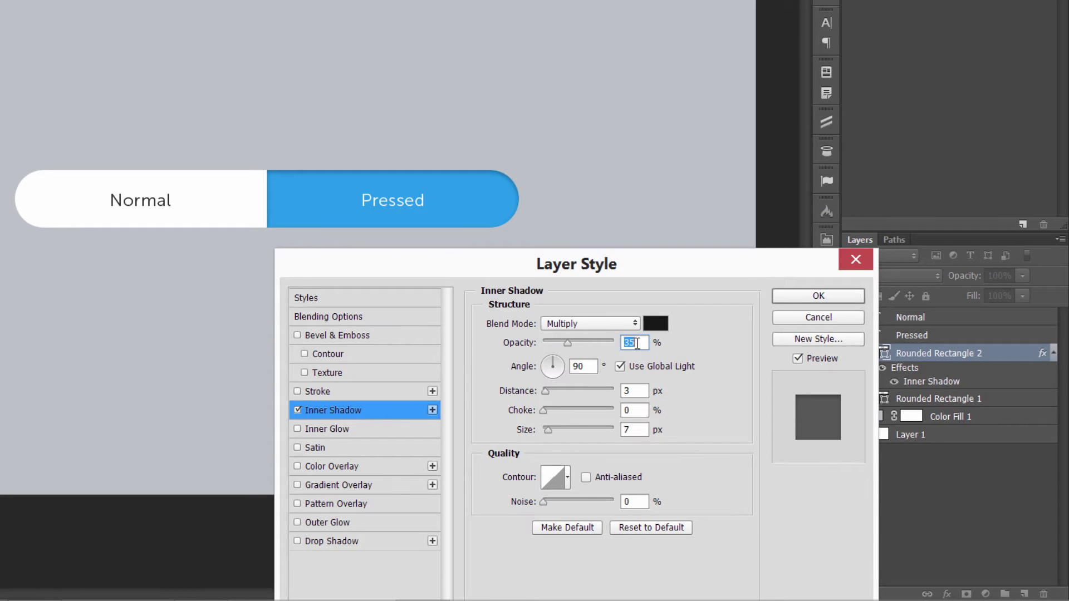
- Set the inner shadow's opacity to 50%
left_click_drag(566, 344, 580, 344)
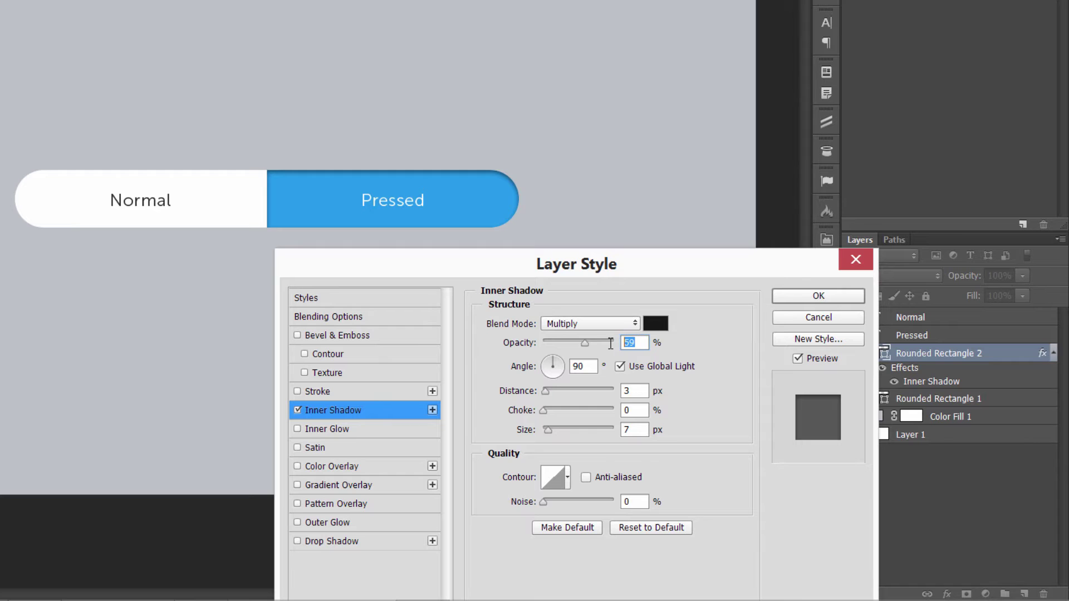
type("50")
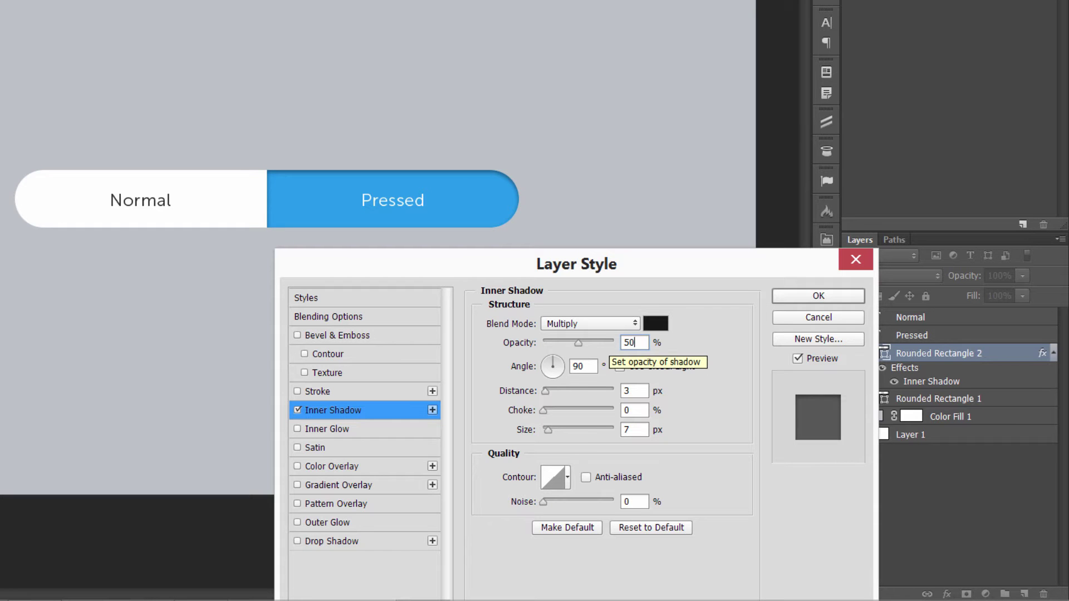
key("Tab")
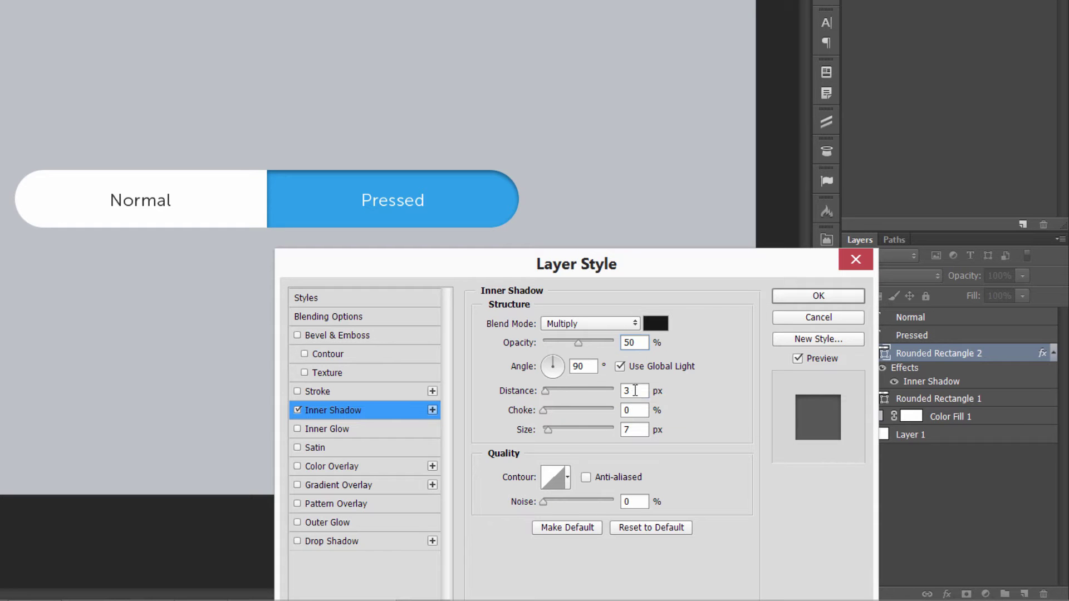
- Set the inner shadow's distance to 5 px and size to 9 px, and apply the layer style
left_click_drag(546, 393, 552, 392)
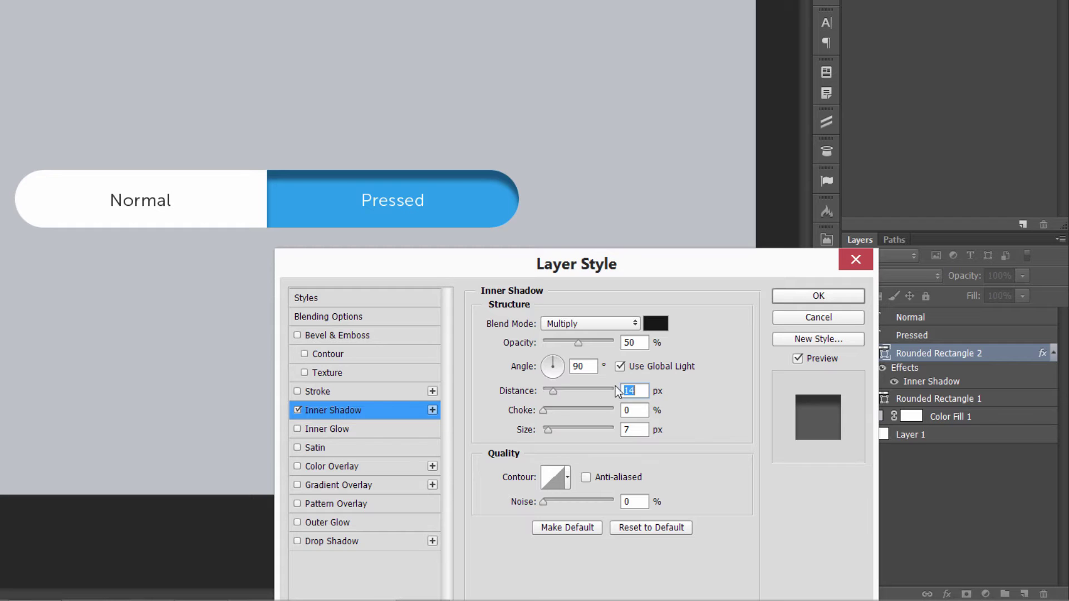
type("5")
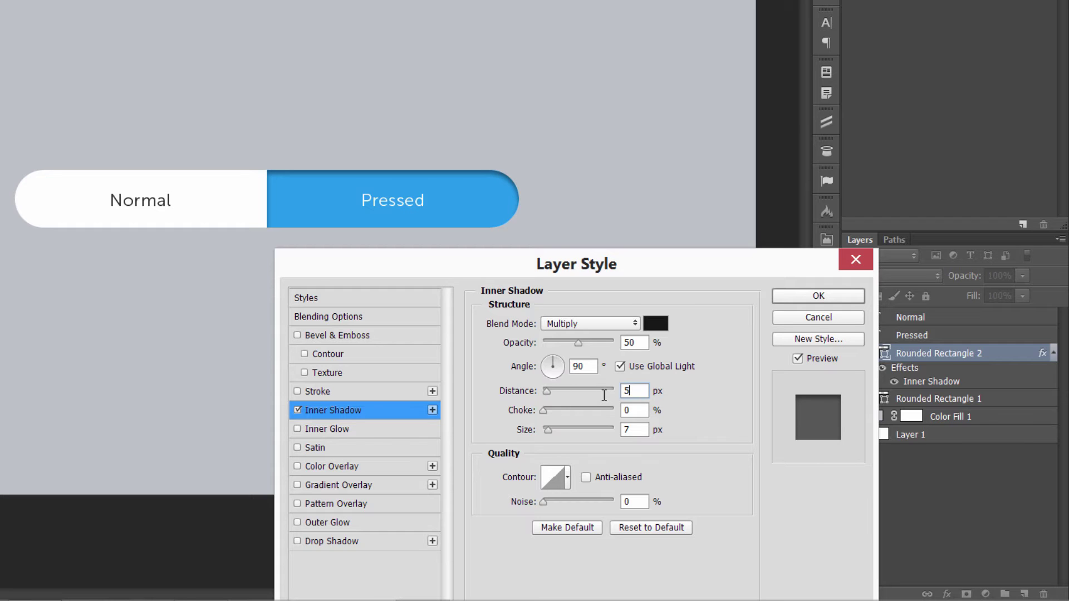
left_click(634, 431)
left_click(627, 391)
left_click(639, 431)
type("9")
left_click_drag(588, 368, 563, 370)
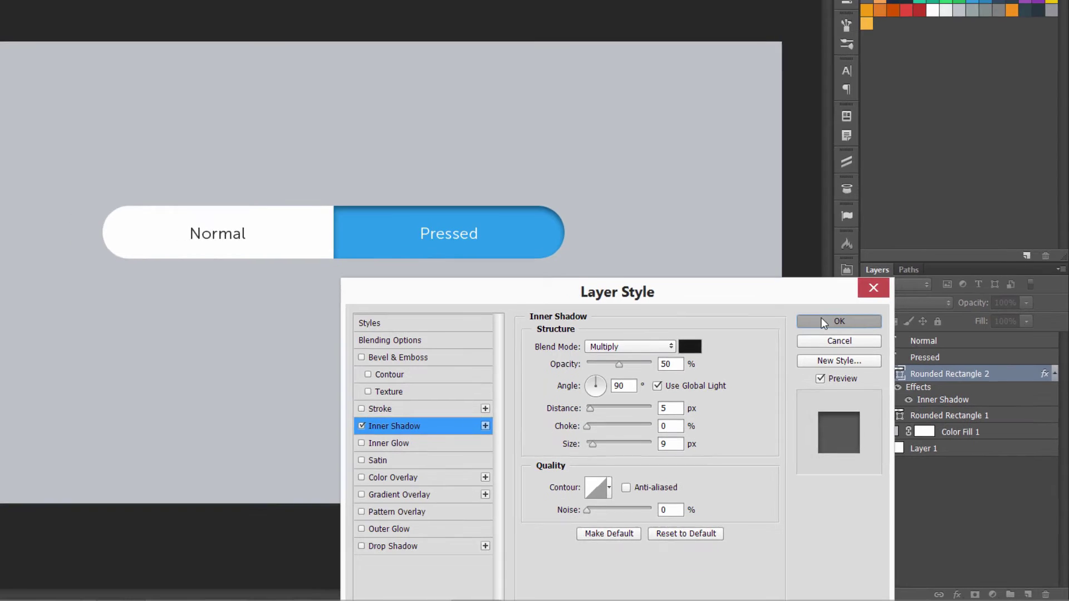
left_click(822, 322)
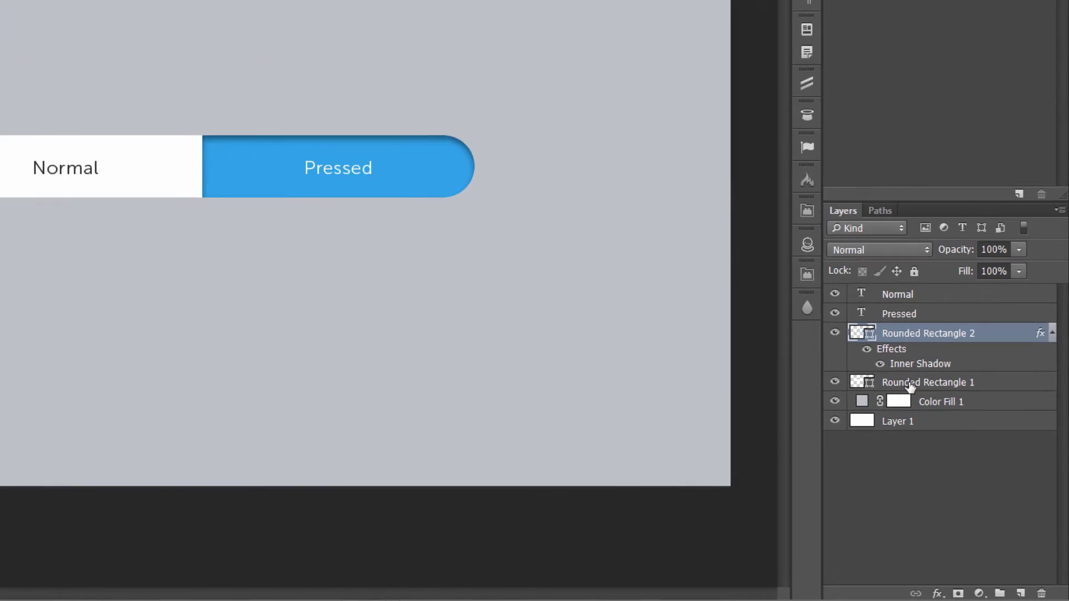
- Add a Stroke layer style to the white Rounded Rectangle 1 layer
left_click(910, 384)
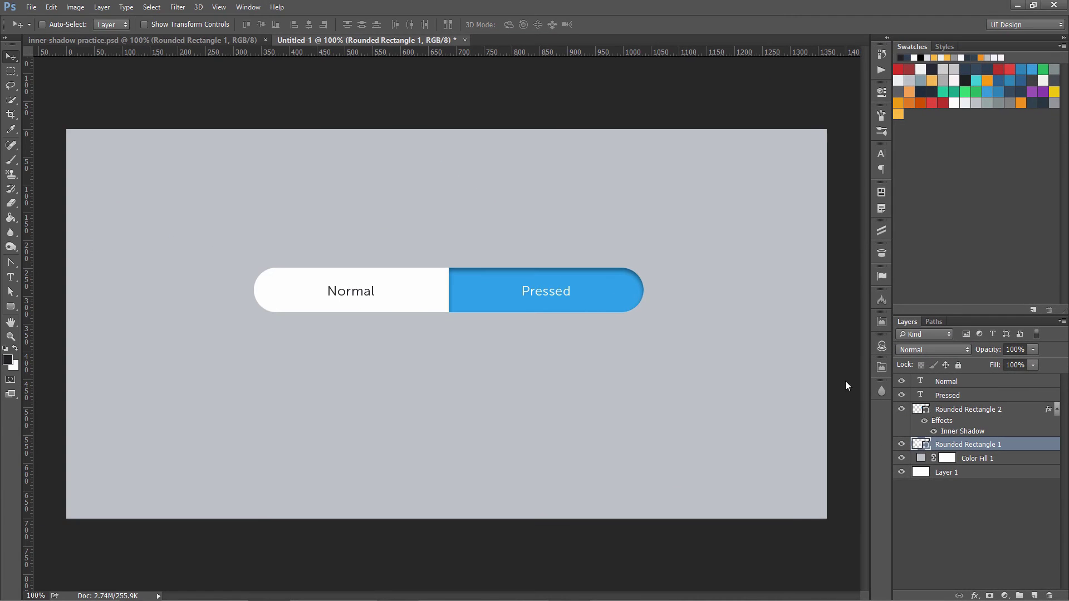
left_click(102, 7)
mouse_move(123, 139)
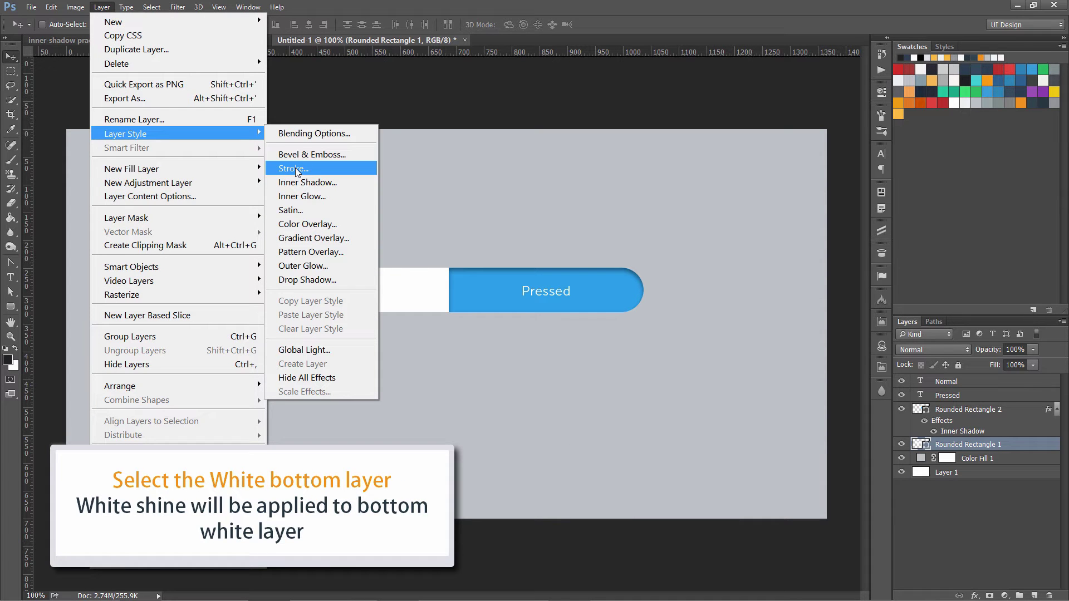
left_click(296, 169)
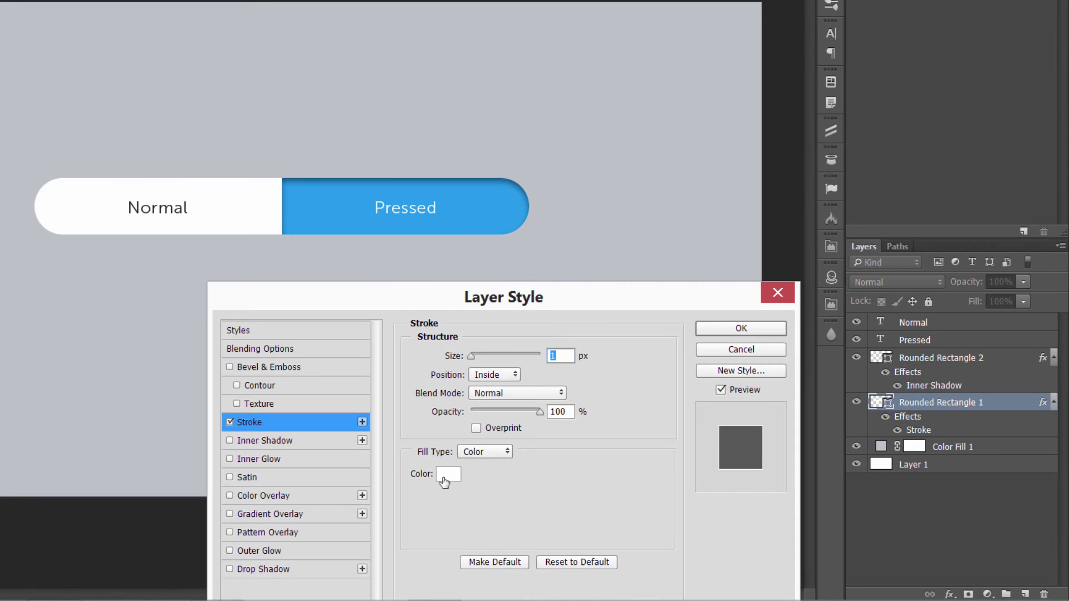
- Set the stroke color by sampling the gray canvas background and setting its brightness to 65%
left_click(453, 475)
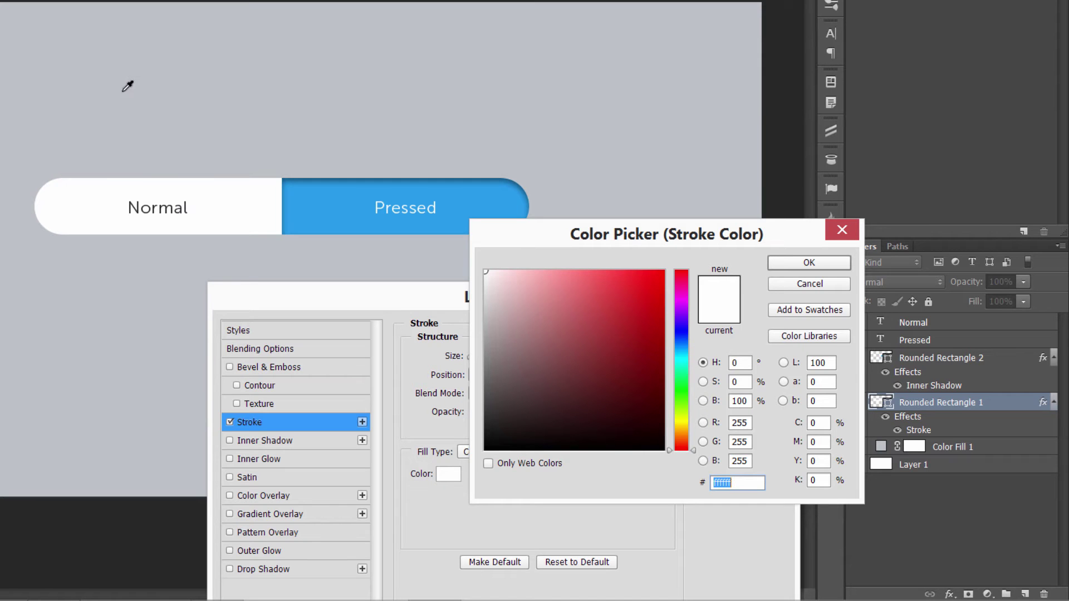
left_click(167, 105)
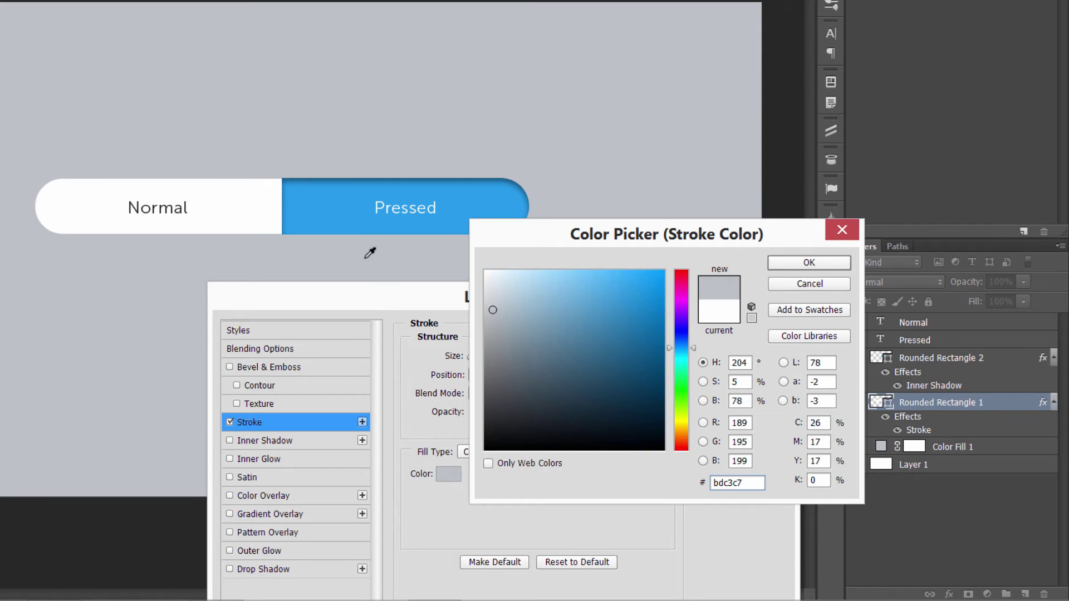
left_click_drag(745, 404, 726, 401)
type("65")
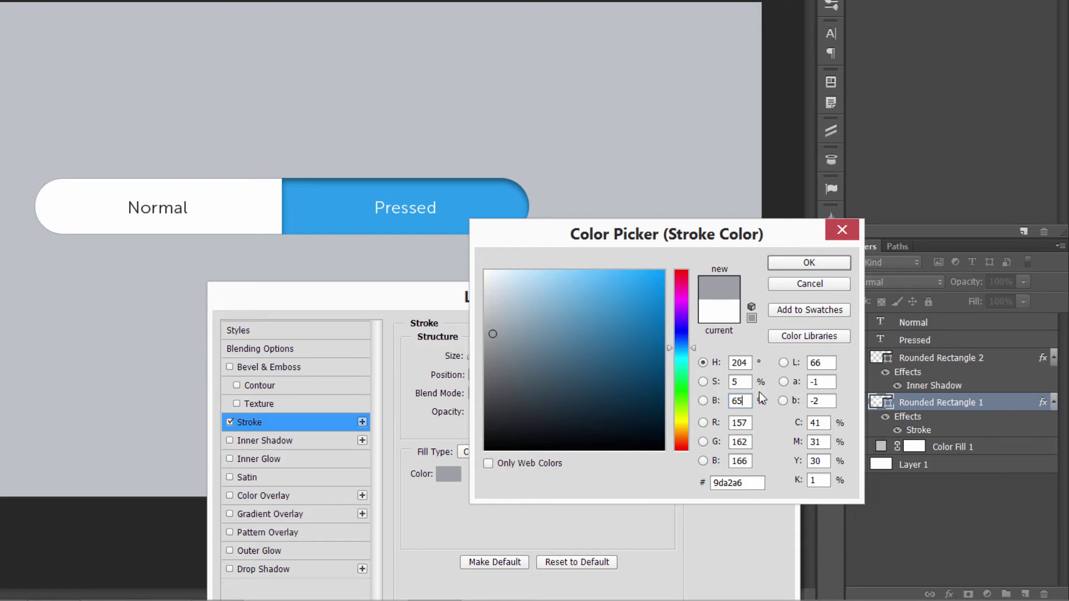
left_click(807, 264)
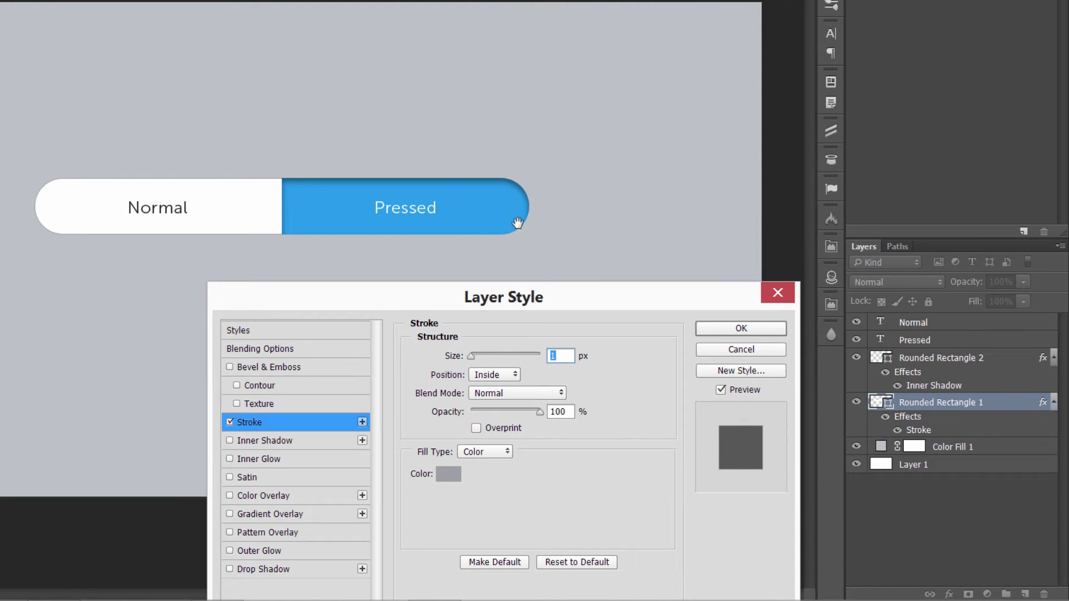
left_click(566, 357)
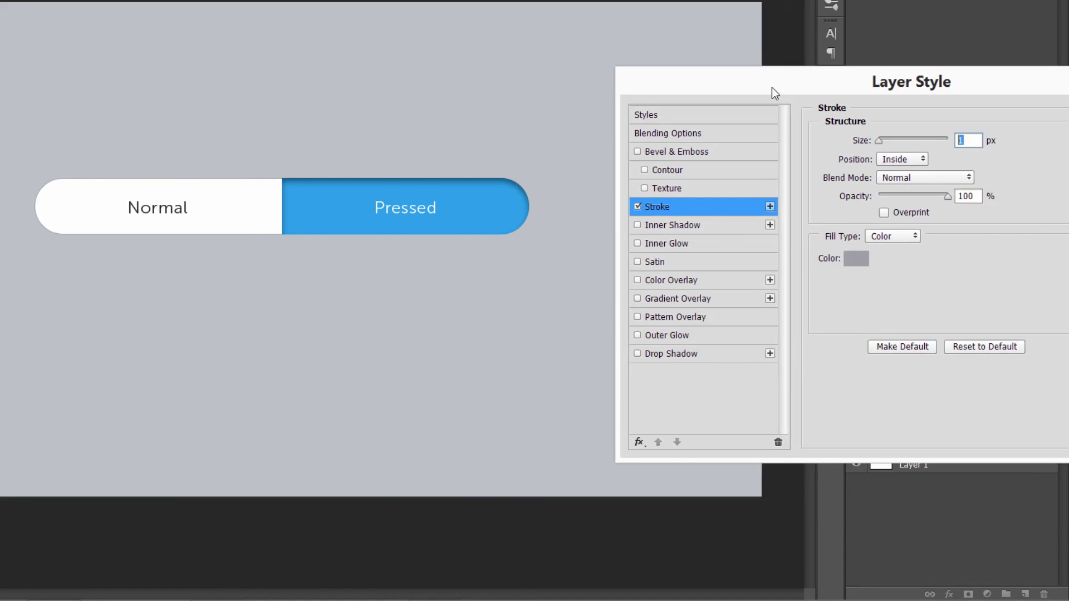
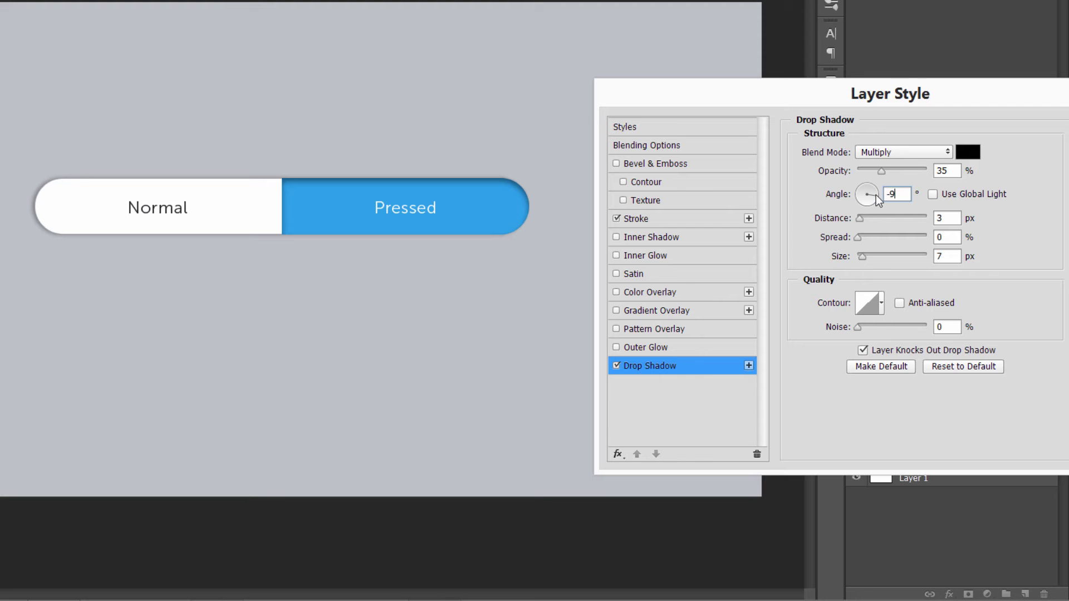
- Set the drop shadow's angle to 90° and its color to white
key("BackSpace")
key("BackSpace")
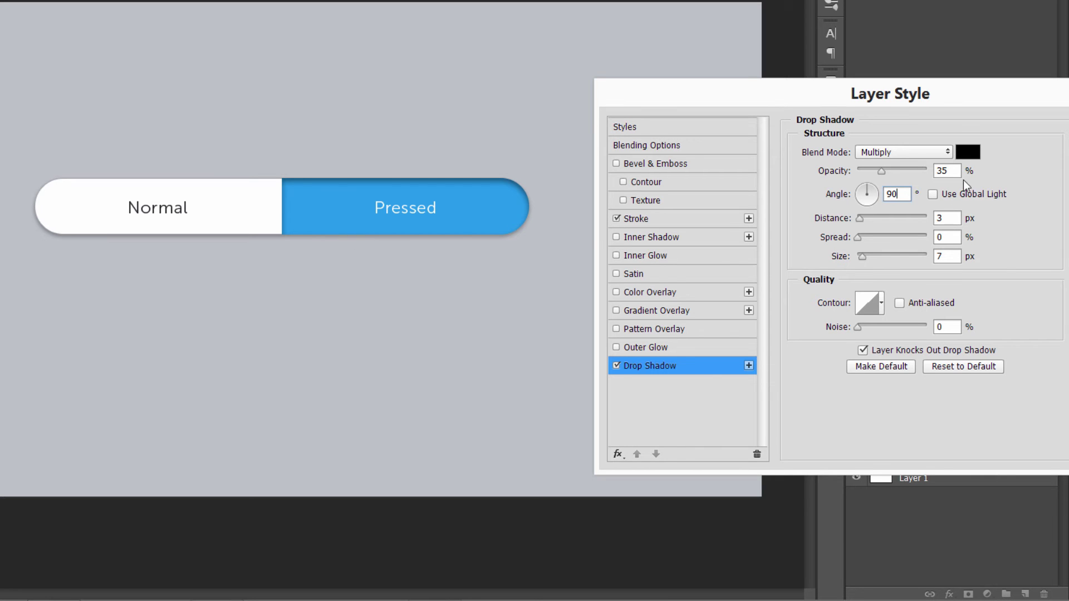
left_click(968, 152)
left_click(486, 271)
left_click(808, 262)
- Set the drop shadow's blend mode to Normal and its opacity to 100%
left_click(924, 156)
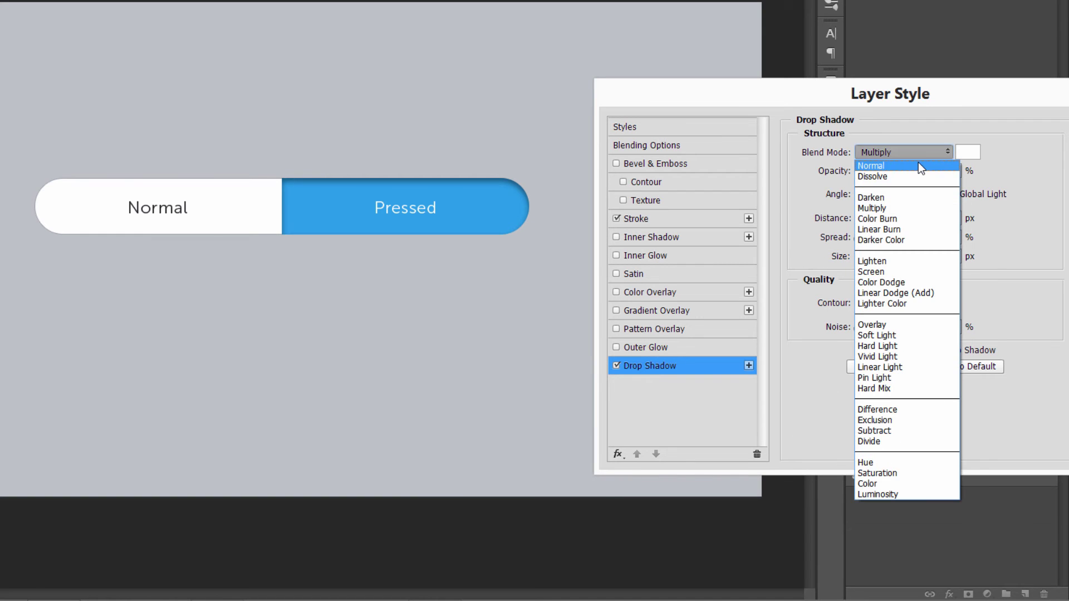
left_click(917, 162)
mouse_move(909, 170)
left_mouse_down()
mouse_move(882, 171)
mouse_move(933, 175)
left_mouse_up()
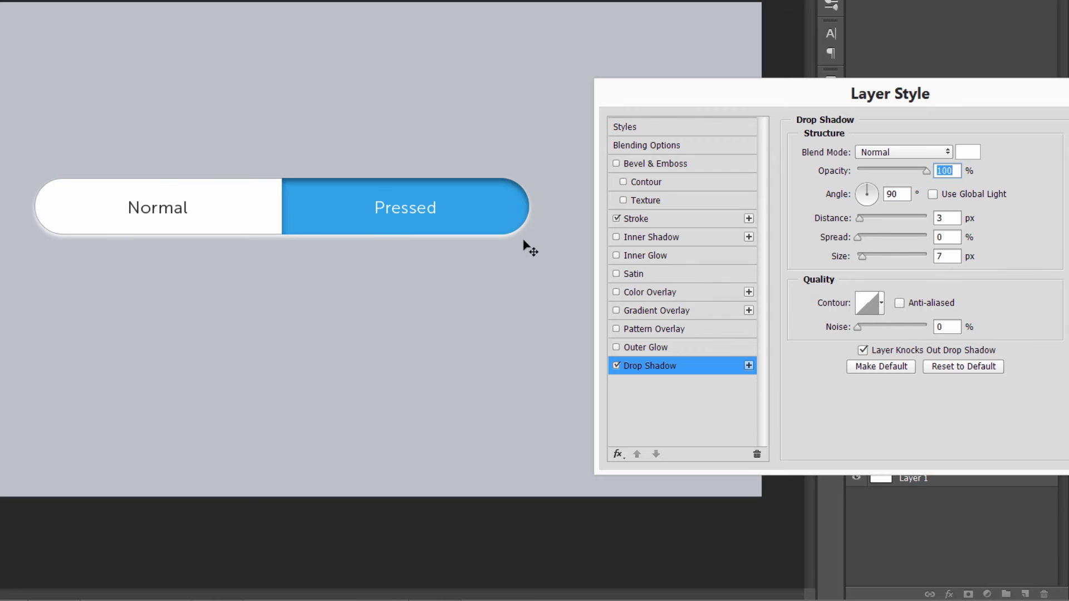
- Set the drop shadow's size to 2 px and distance to 1 px, and apply the layer style
double_click(947, 219)
double_click(935, 257)
type("2")
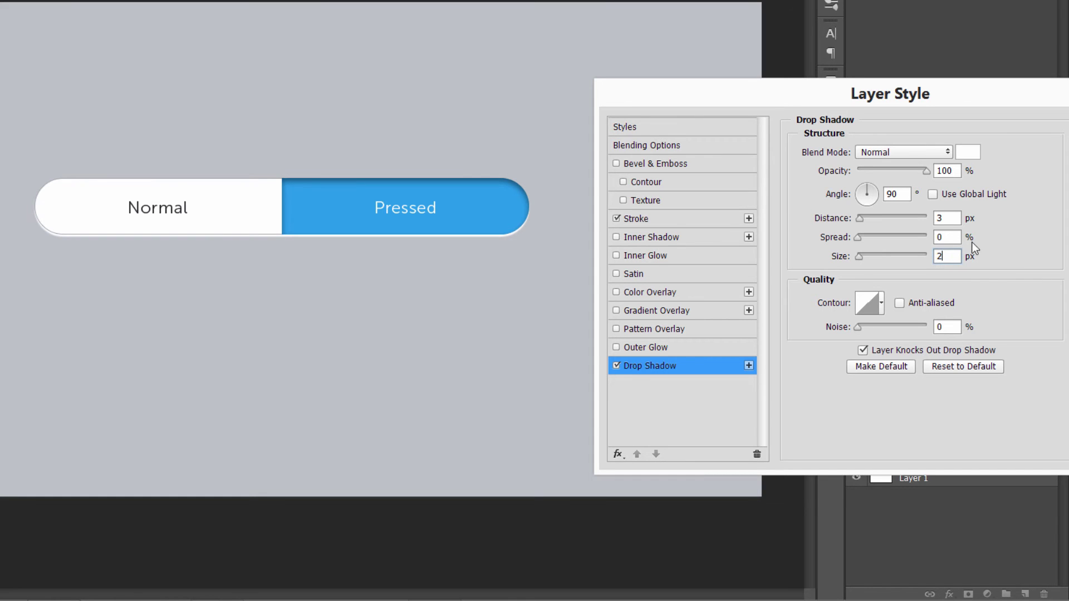
double_click(945, 219)
type("1")
double_click(945, 256)
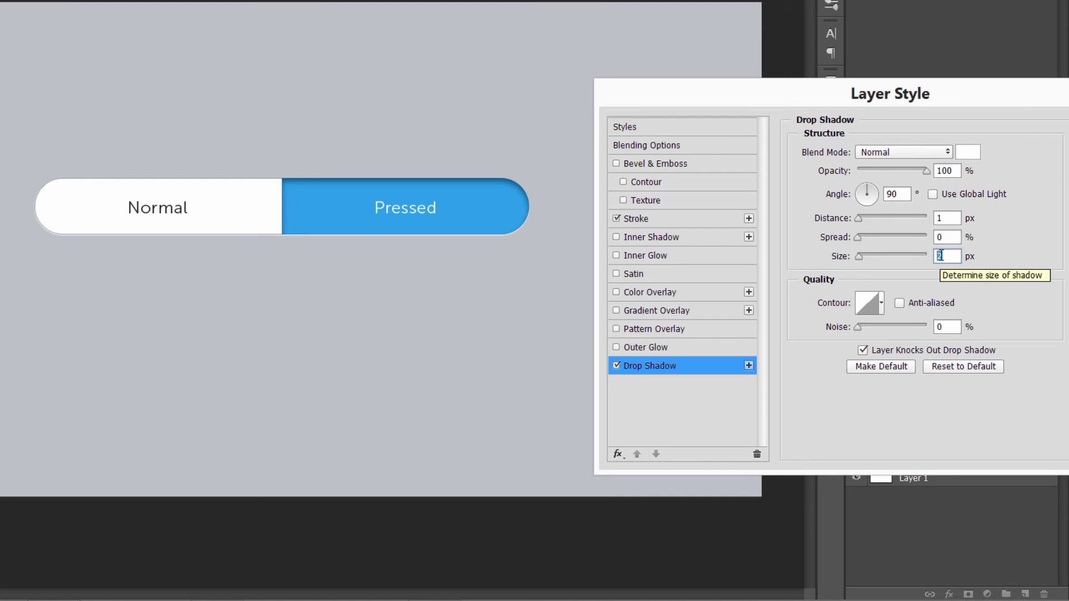
left_click_drag(989, 96, 613, 265)
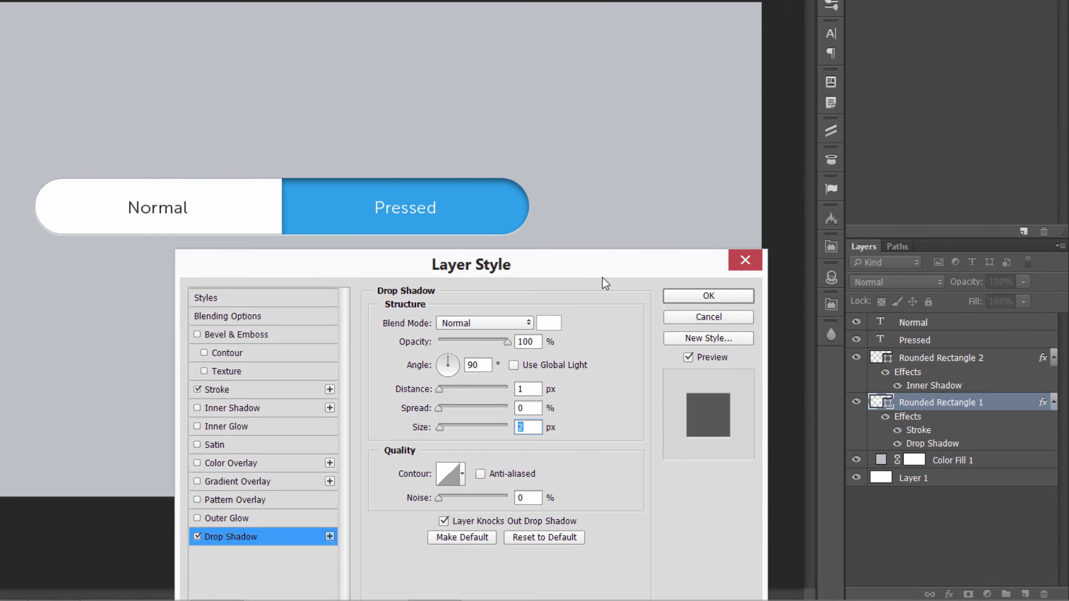
left_click(532, 390)
left_click(530, 428)
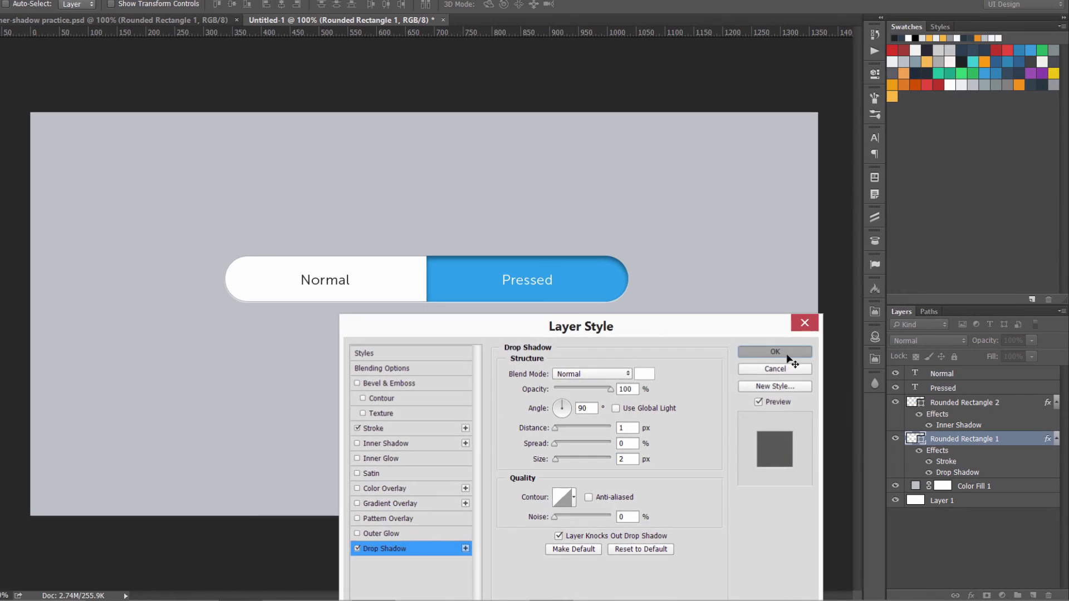
left_click(708, 296)
- Set the distance of the inner shadow on the blue Rounded Rectangle 2 layer to 3 px and apply it
left_click(478, 213)
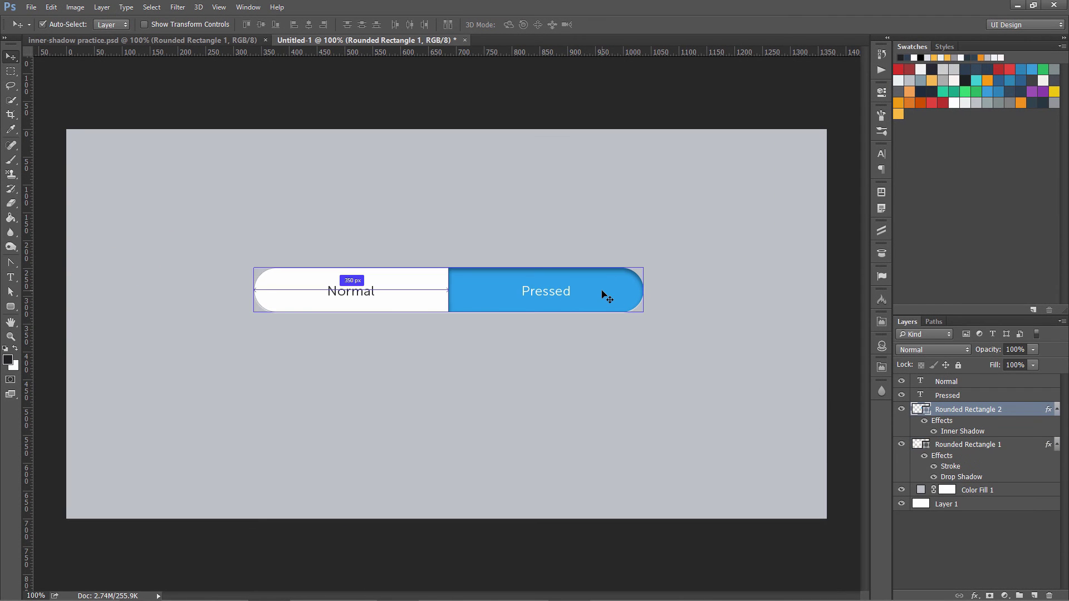
key("ctrl")
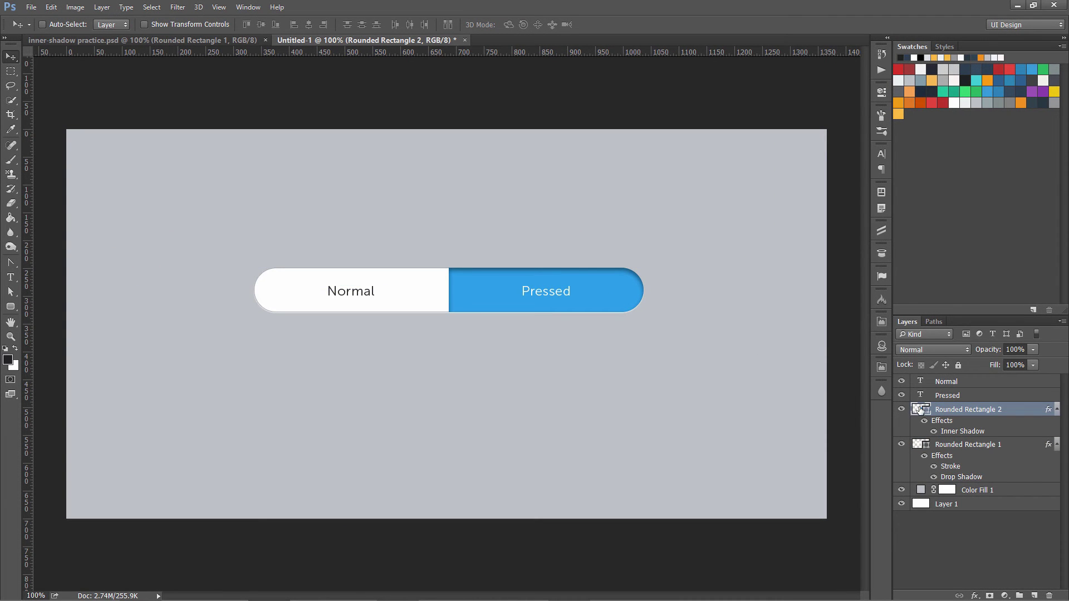
key("ctrl+plus")
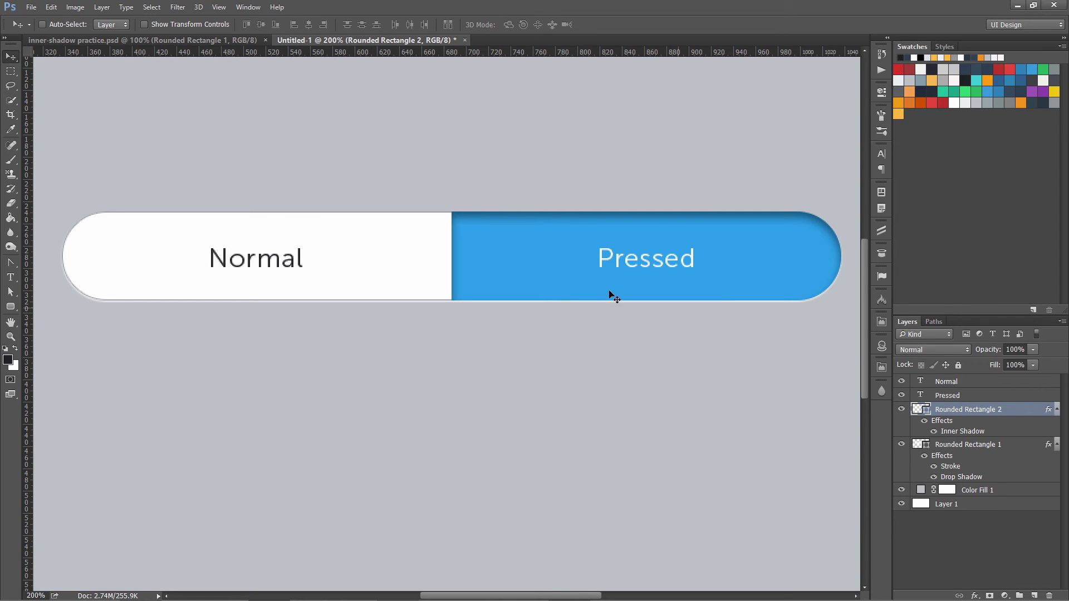
double_click(953, 433)
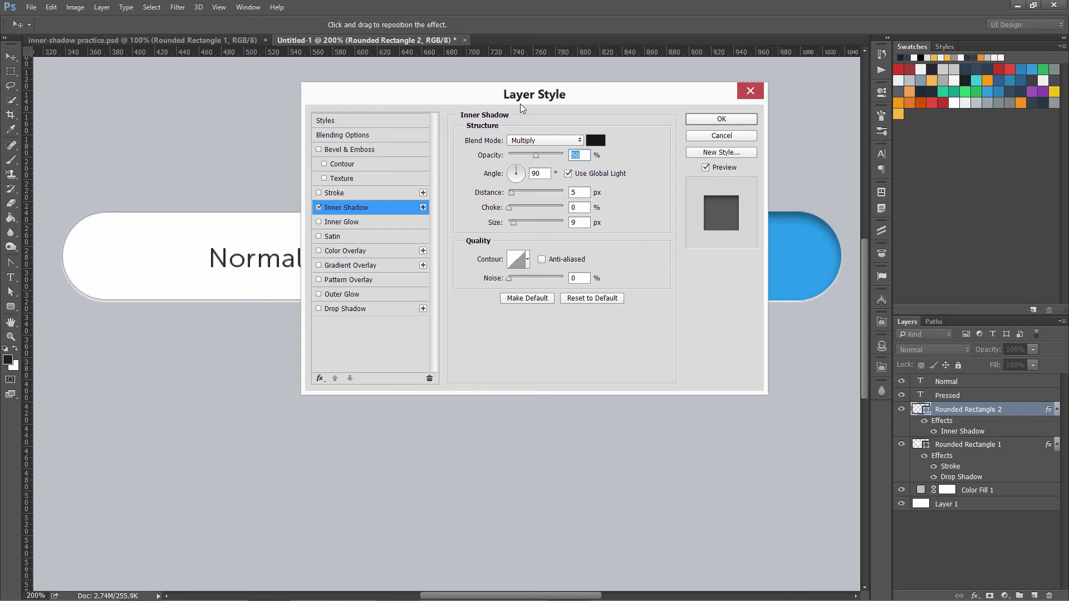
double_click(598, 442)
type("3")
key("Return")
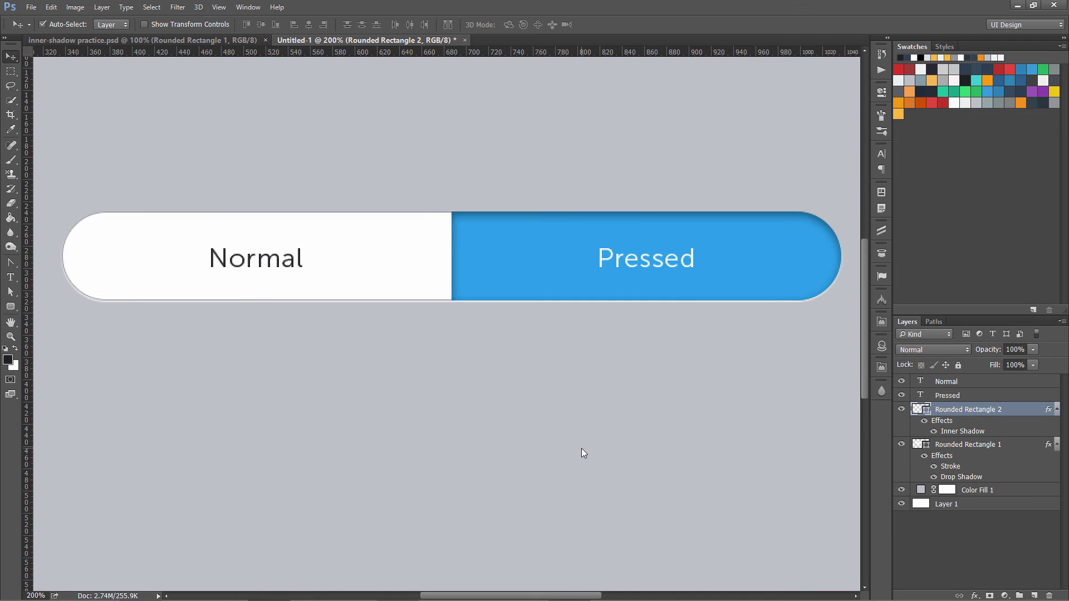
key("ctrl+minus")
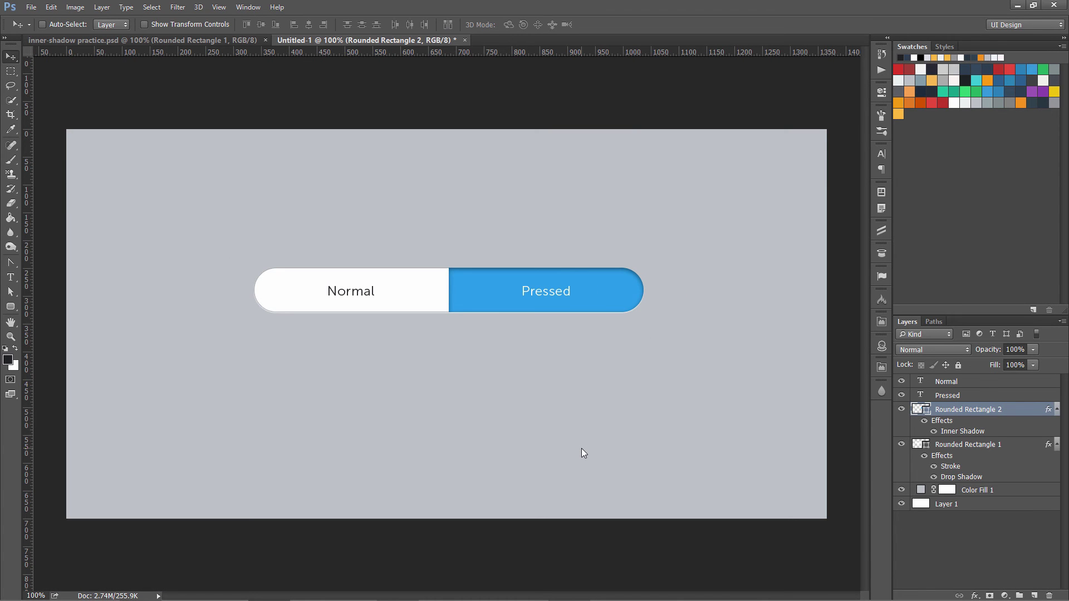